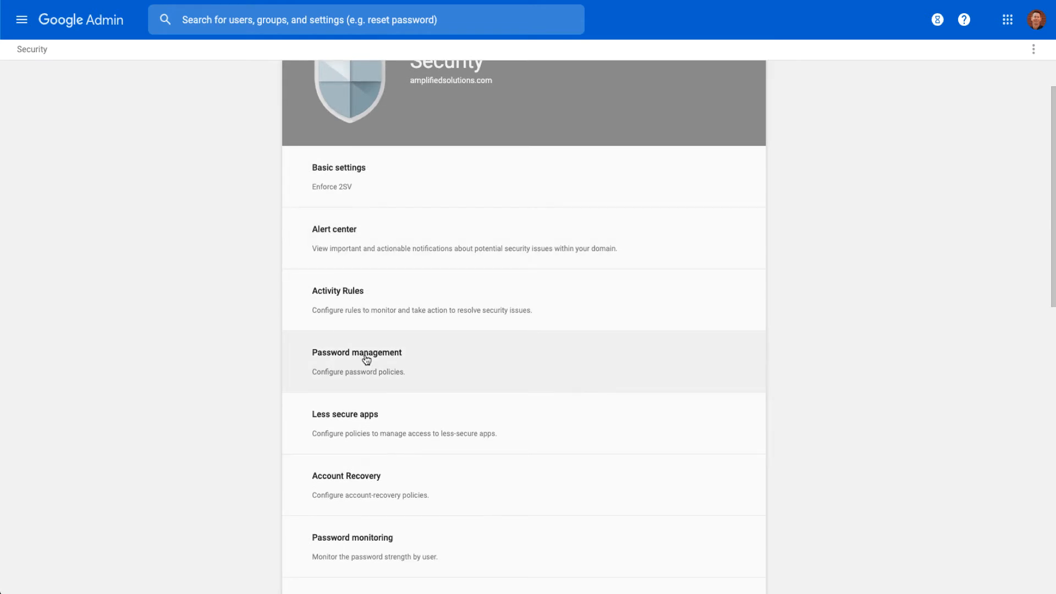
- Open the Password management settings in Security and review the organization's strength, length, enforcement, reuse and expiration policies
scroll(366, 360, down, 1)
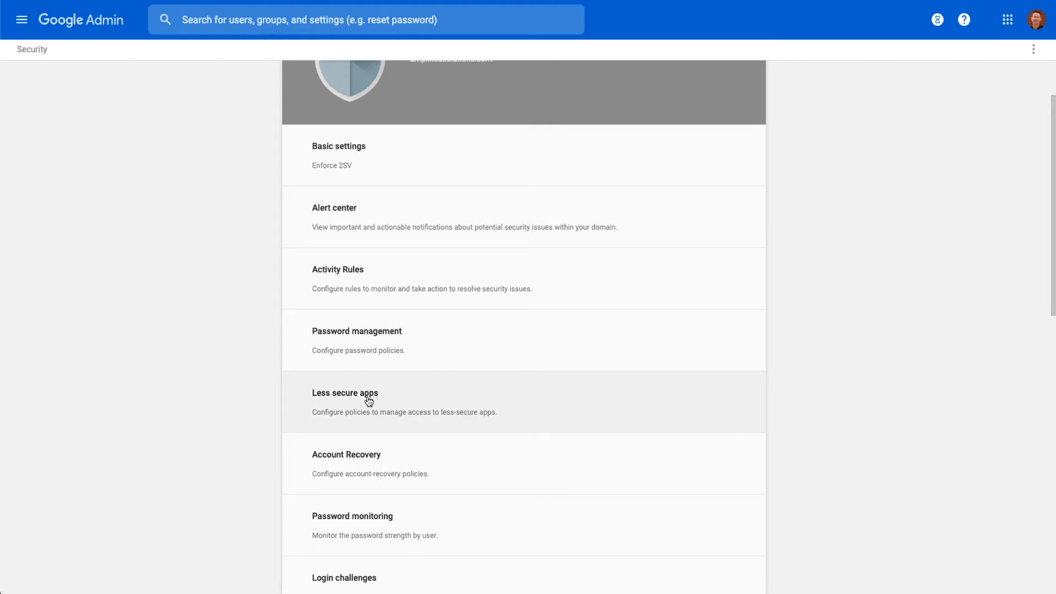
scroll(368, 400, down, 1)
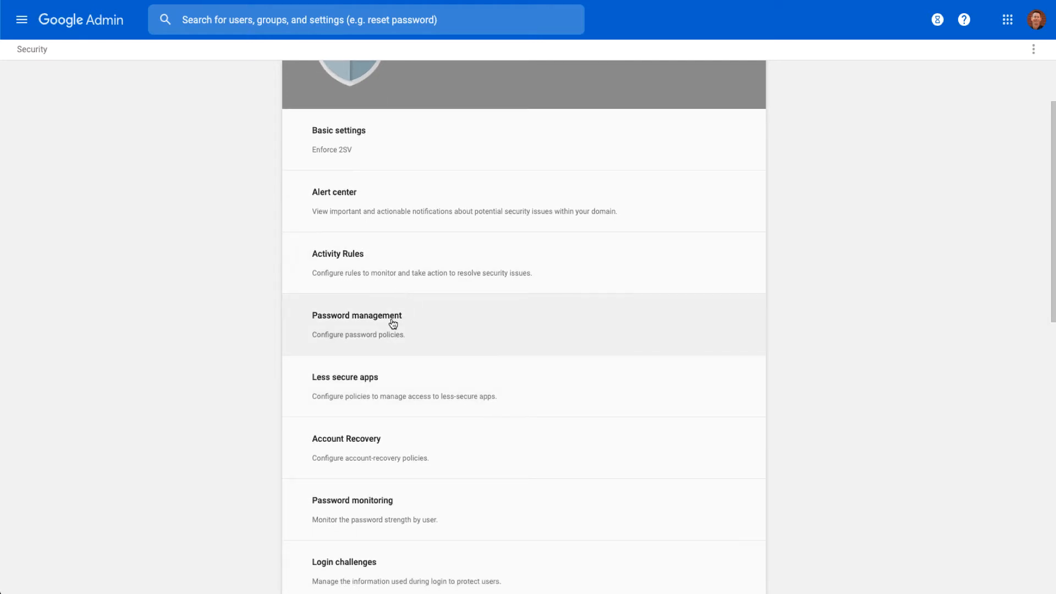
click(394, 326)
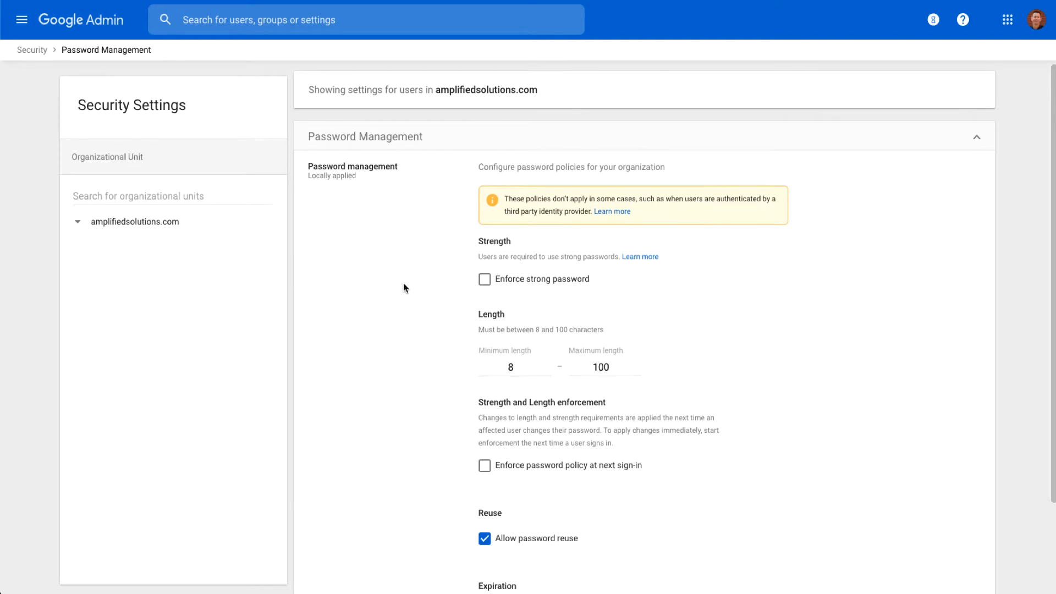
scroll(403, 283, down, 1)
scroll(402, 283, down, 1)
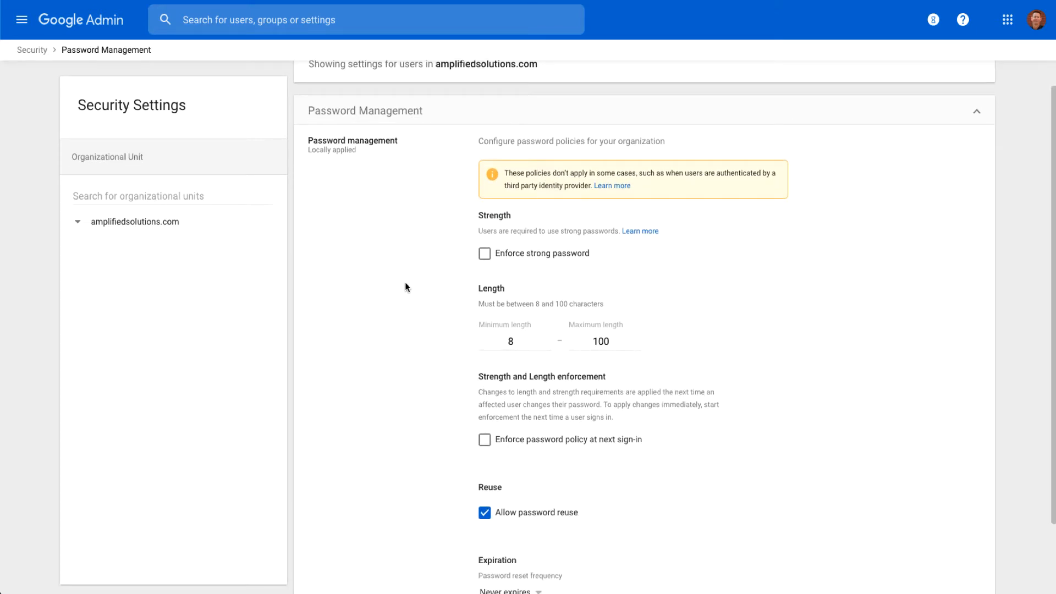
scroll(405, 282, down, 1)
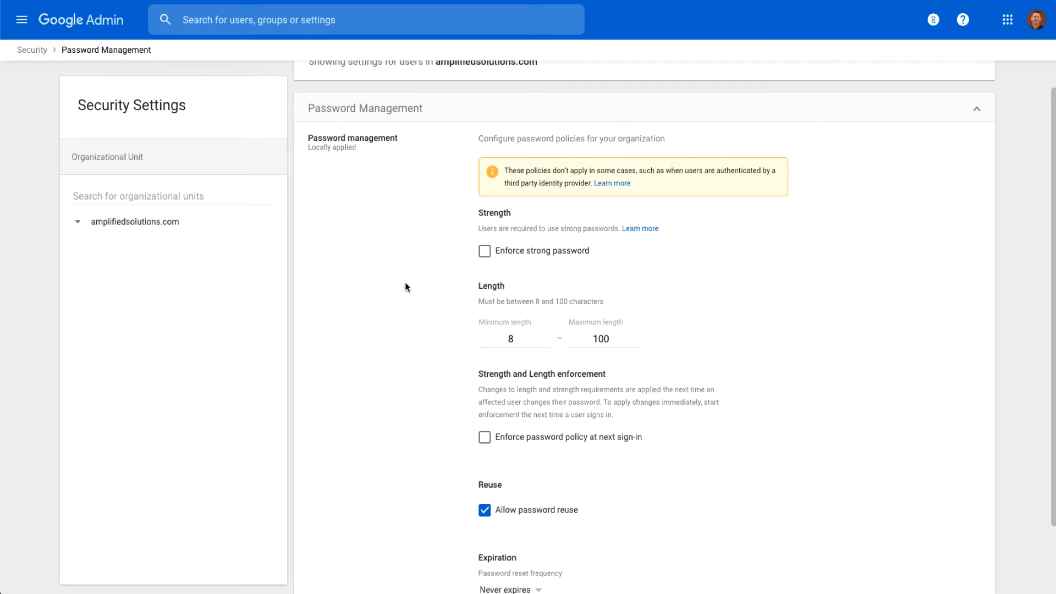
scroll(407, 286, up, 2)
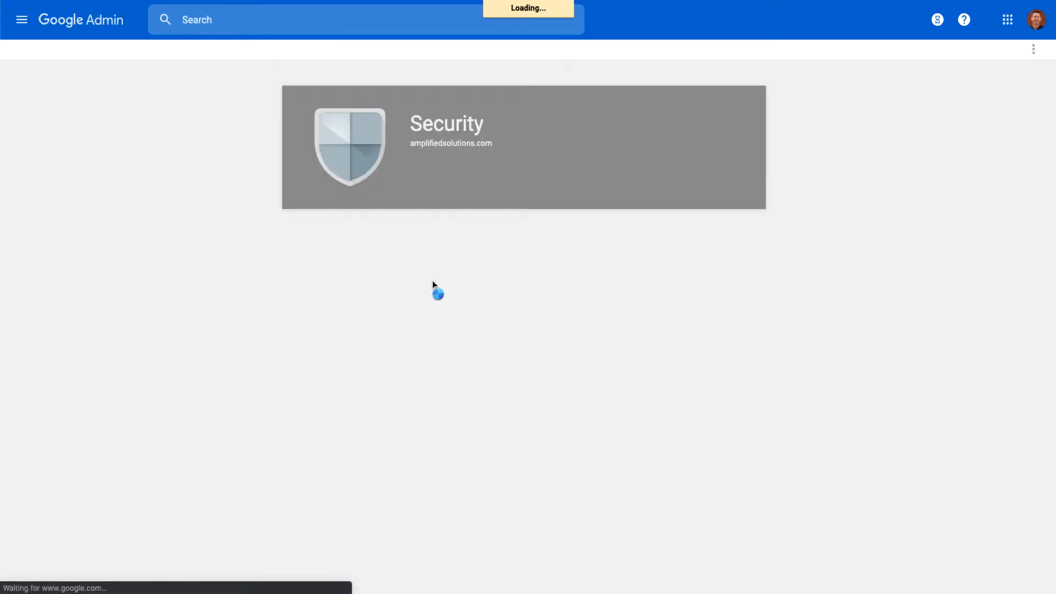
- Look through the full list of Security sections, from Basic settings to API Permissions
scroll(435, 290, down, 1)
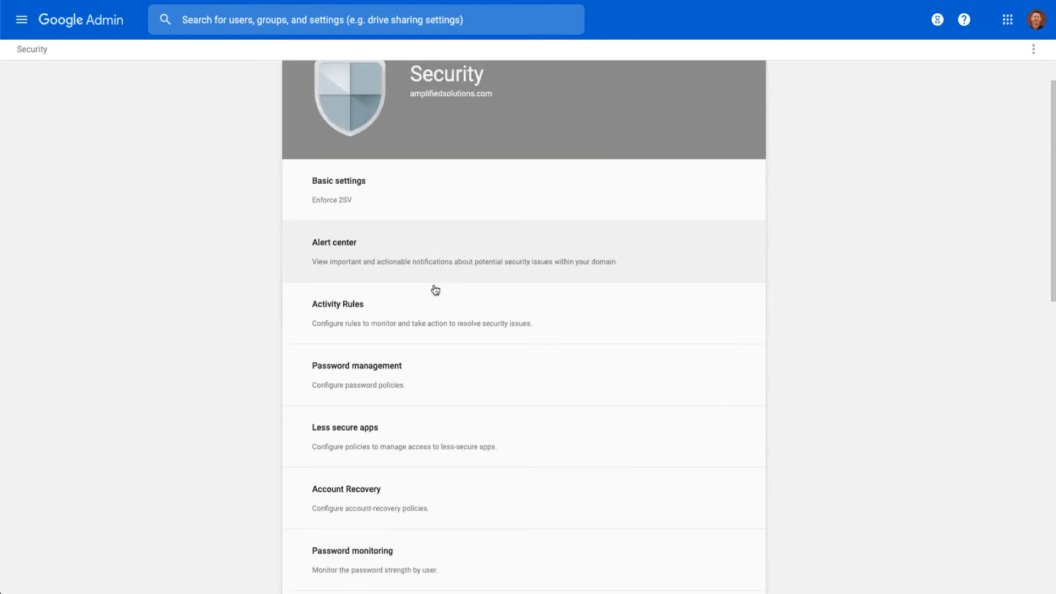
scroll(435, 290, down, 1)
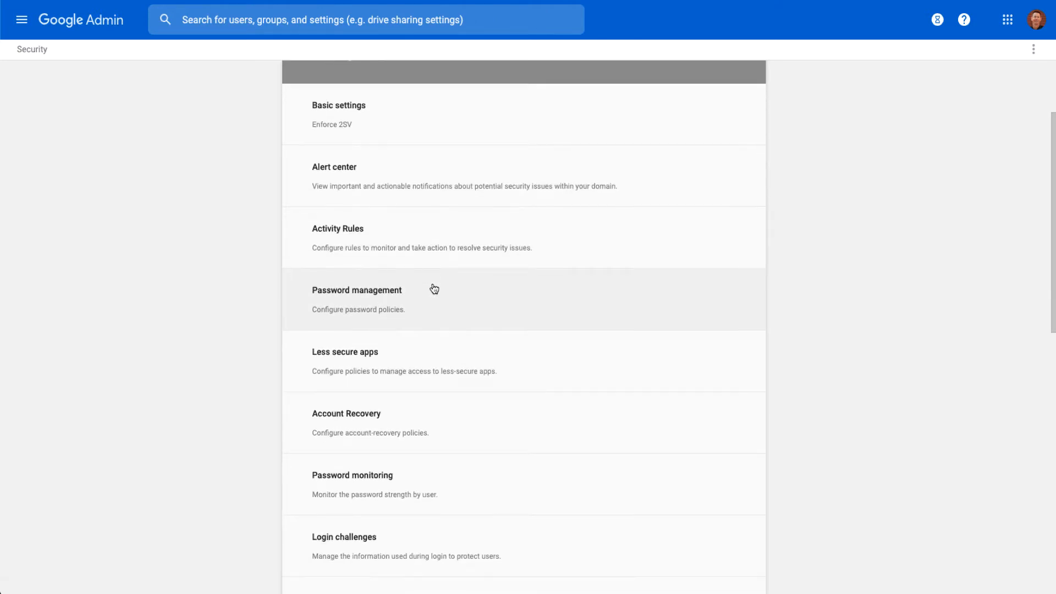
scroll(432, 288, down, 1)
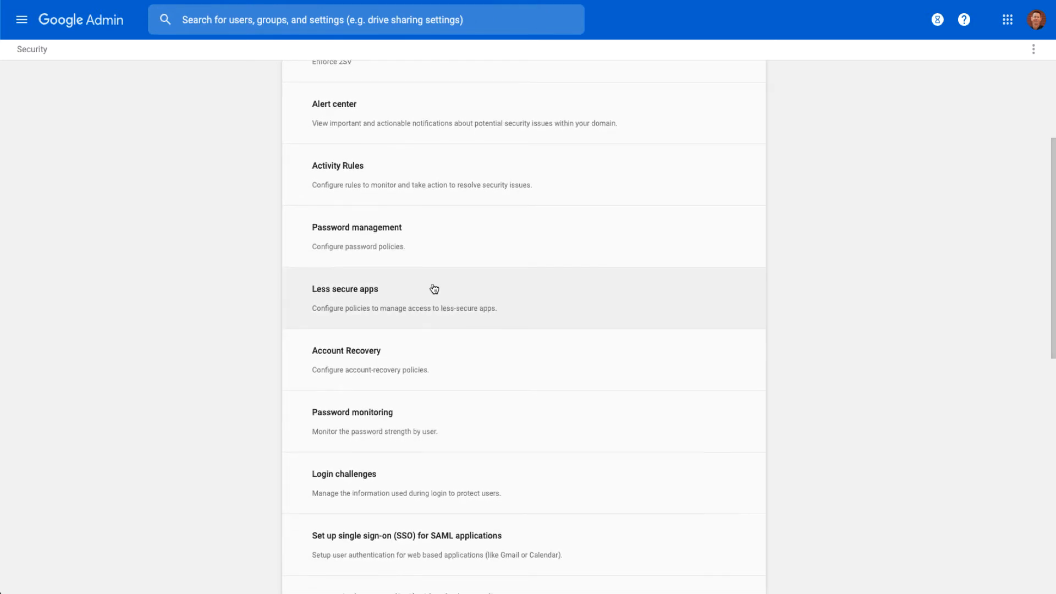
scroll(431, 288, down, 1)
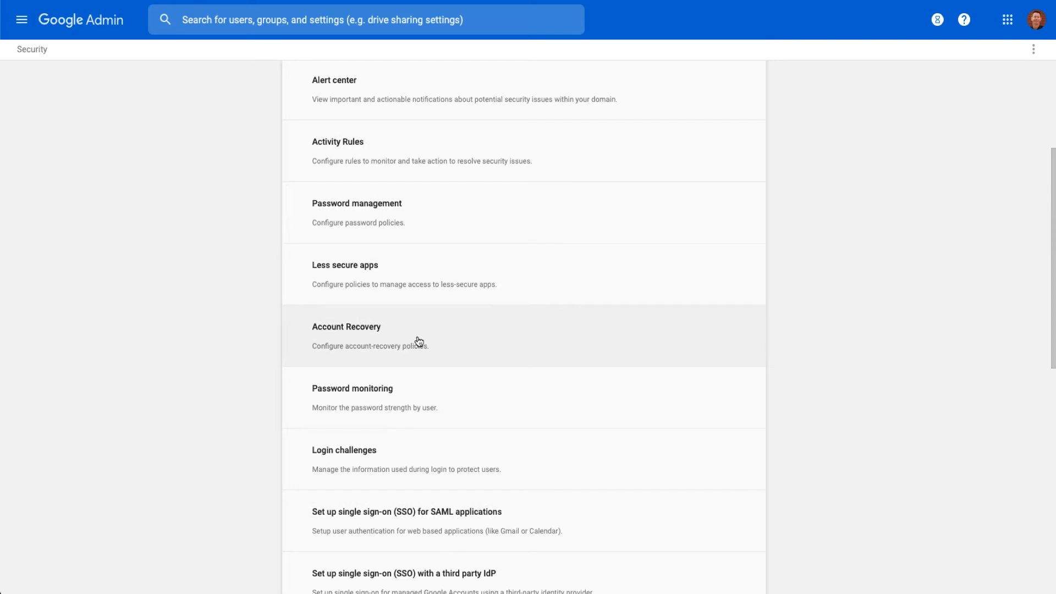
scroll(420, 341, down, 1)
scroll(420, 341, down, 1)
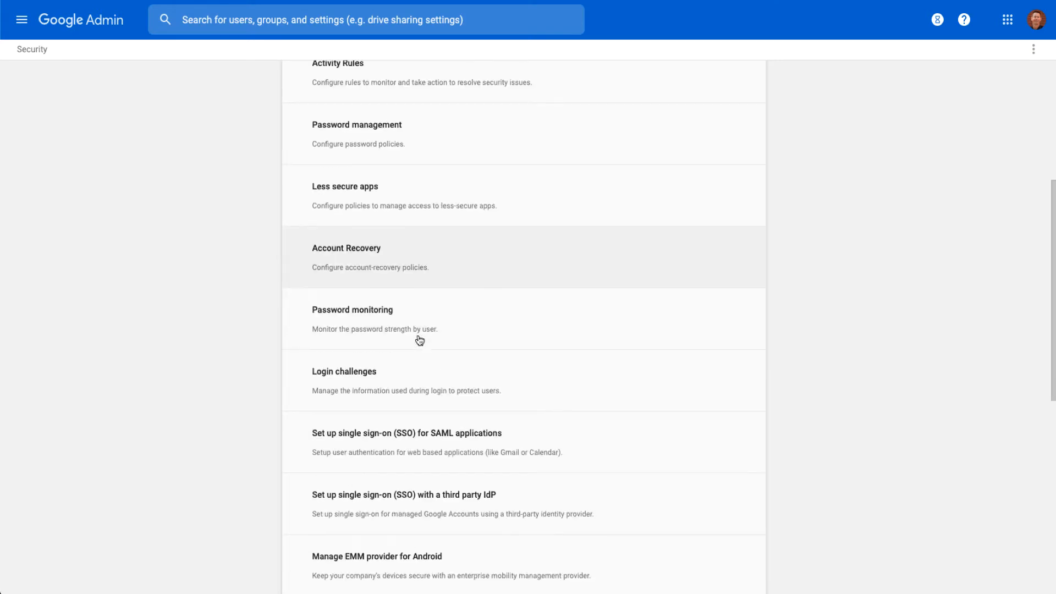
scroll(418, 342, down, 1)
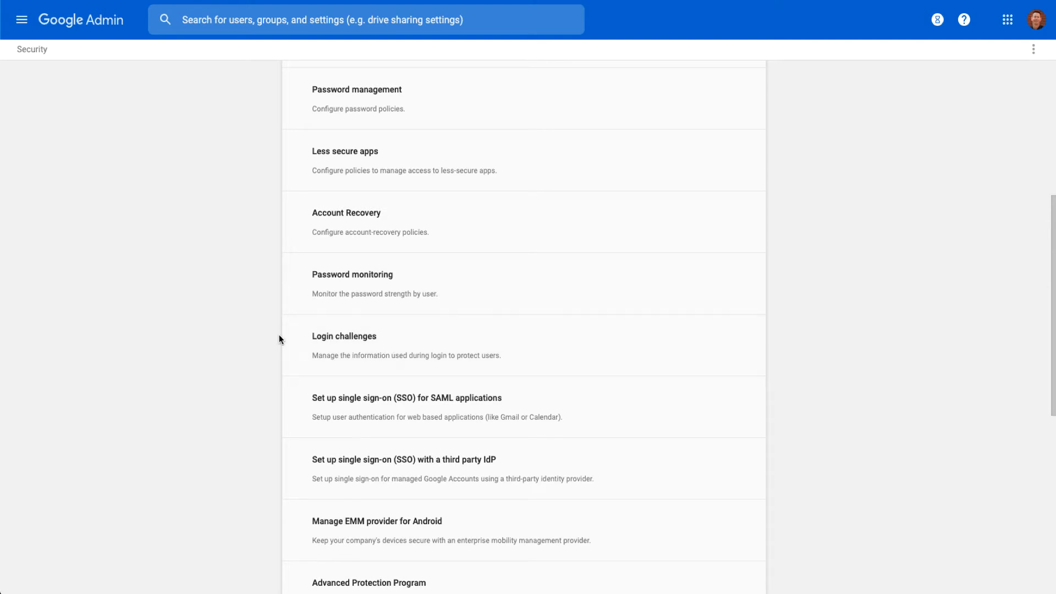
scroll(279, 340, down, 1)
scroll(279, 339, down, 3)
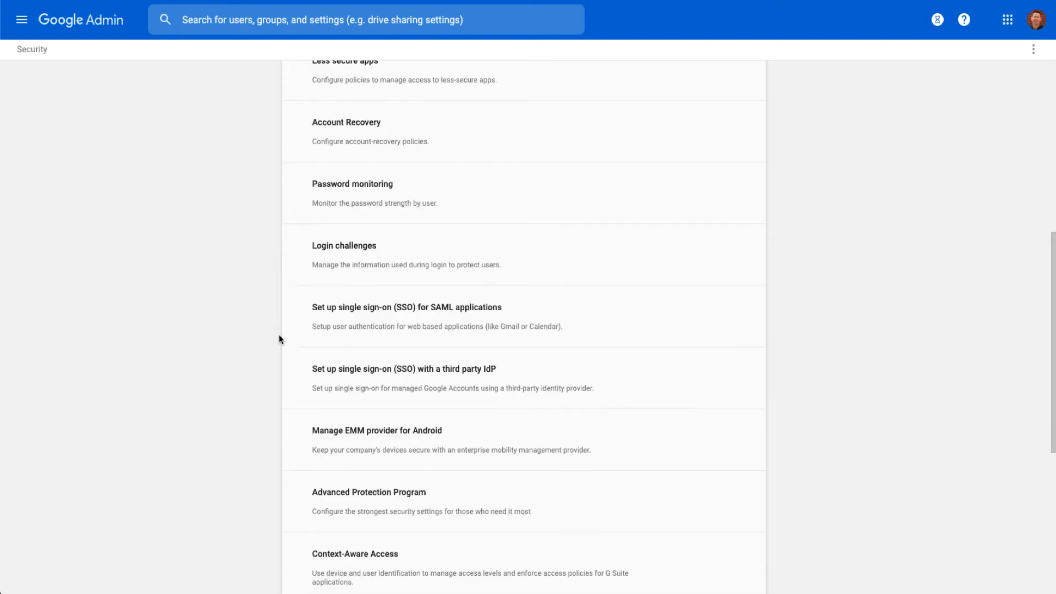
scroll(280, 340, down, 5)
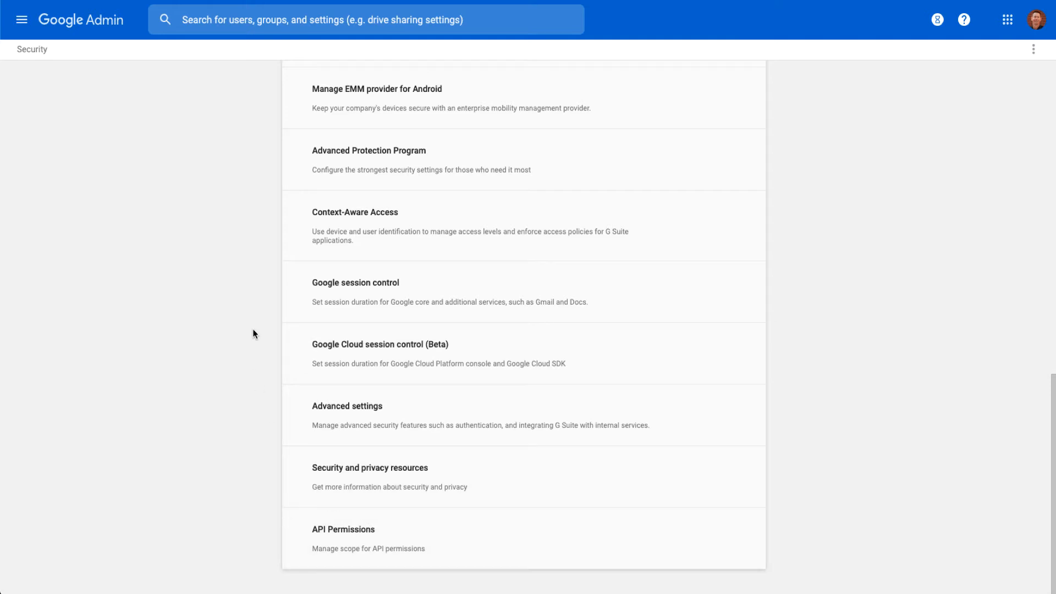
scroll(254, 334, up, 8)
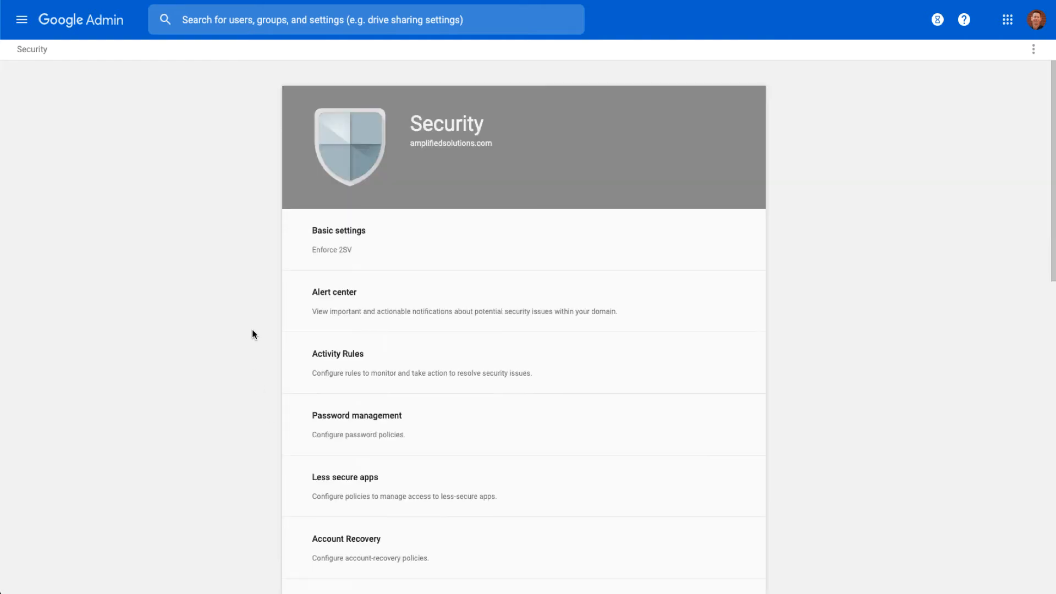
- View the Reports highlights page from the Admin console home, and return to the home page
click(97, 23)
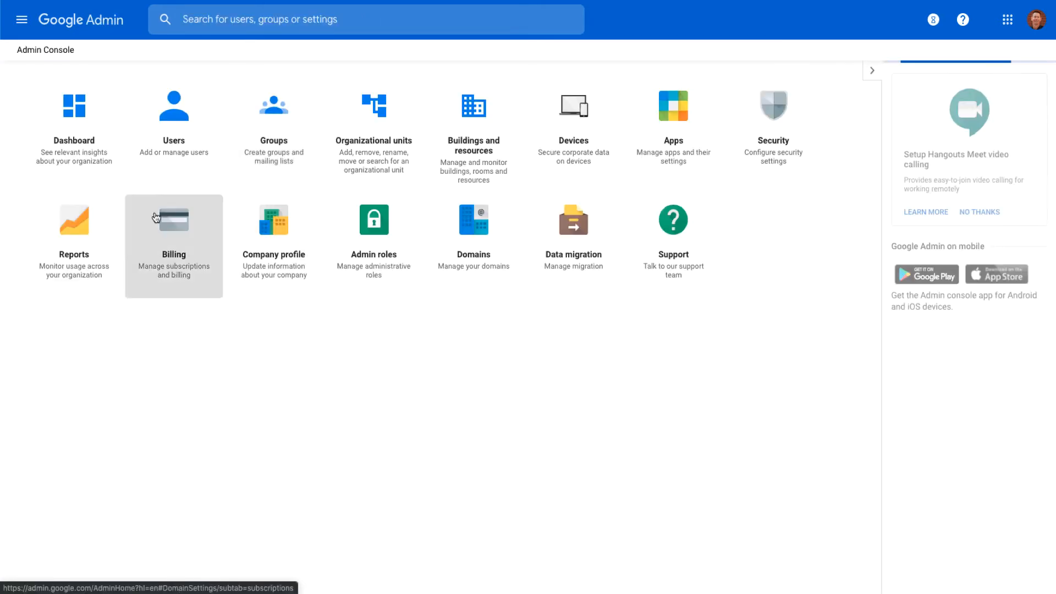
click(81, 253)
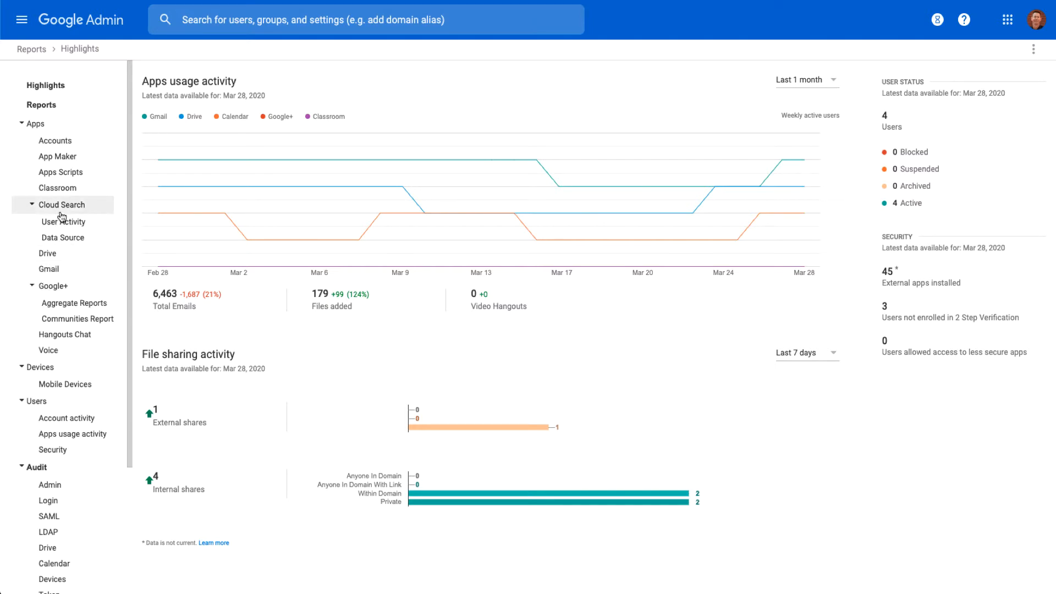
click(75, 26)
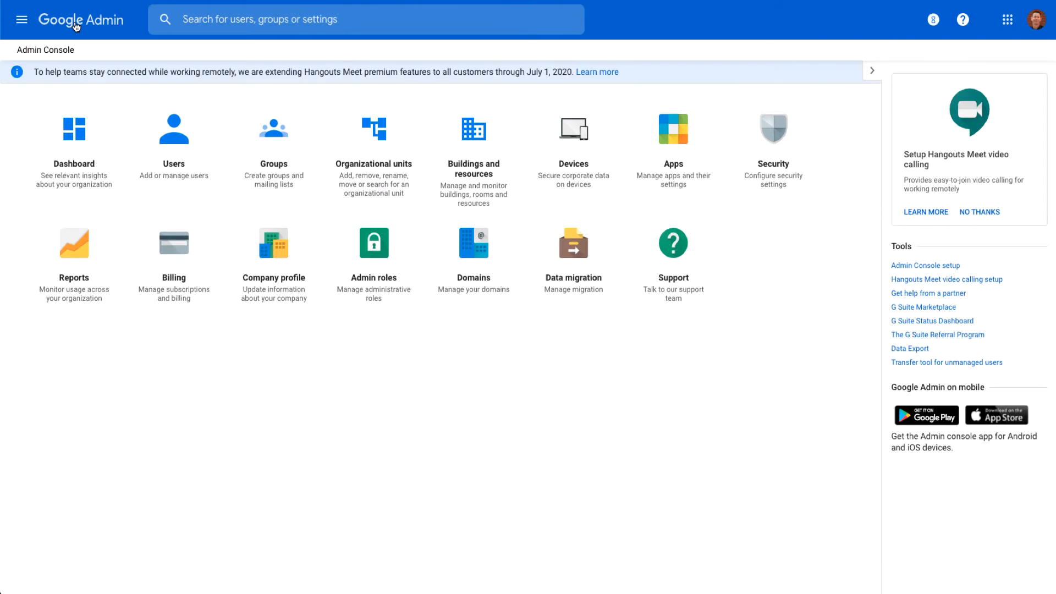
- Open Billing and review the current subscription, available upgrades and products that can be enabled
click(169, 240)
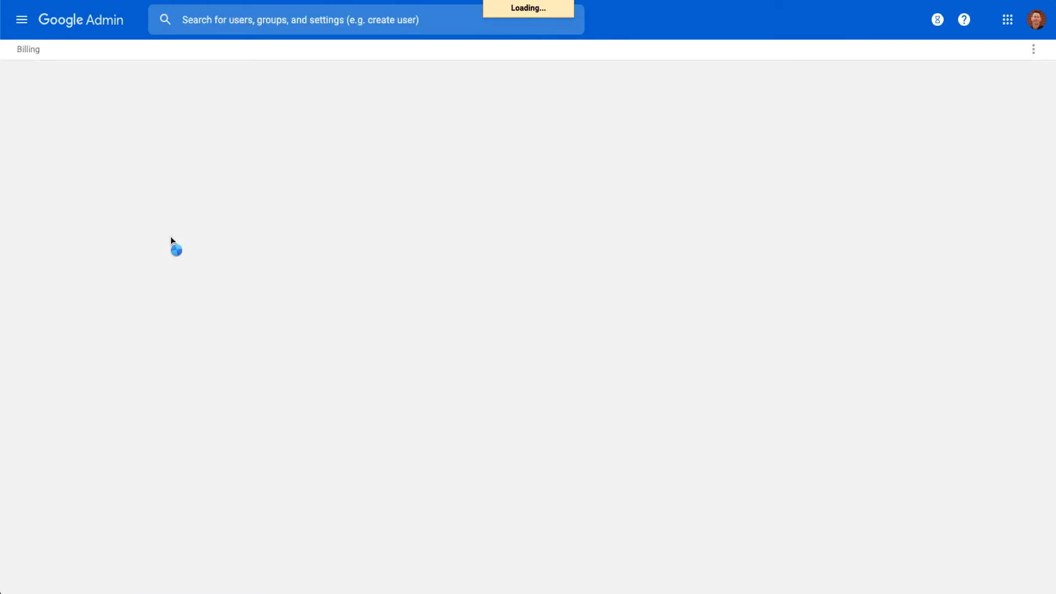
scroll(231, 220, down, 1)
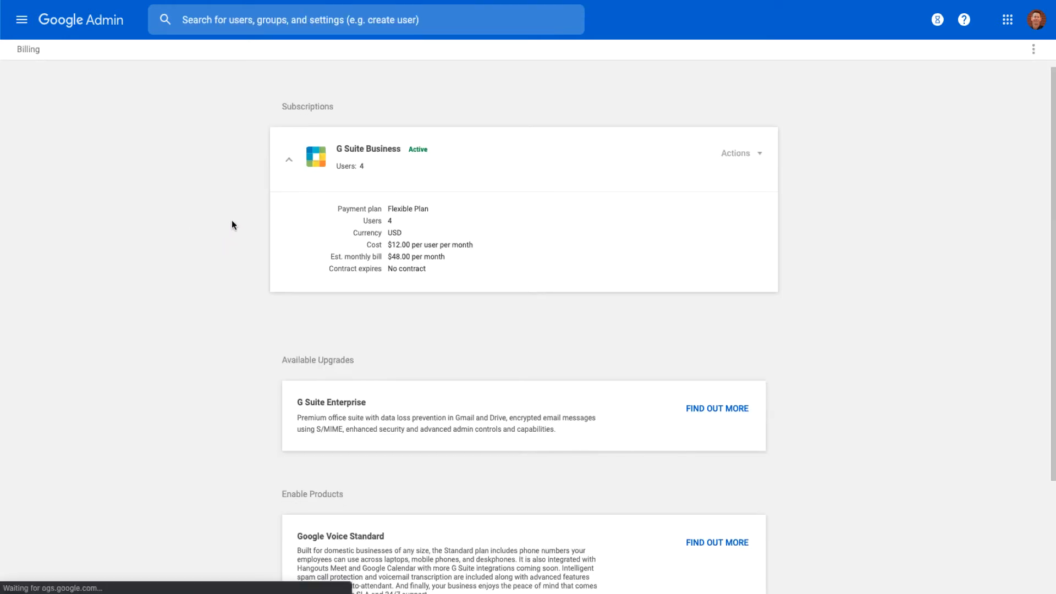
scroll(230, 221, down, 3)
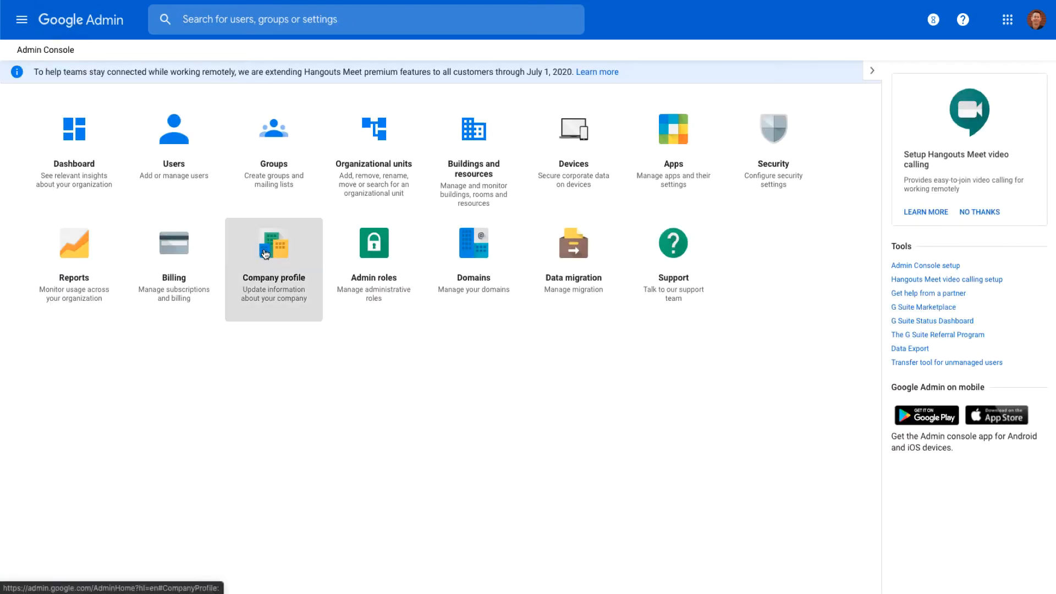
- Open the Company profile and view its Communication preferences and Account Information sections
click(265, 253)
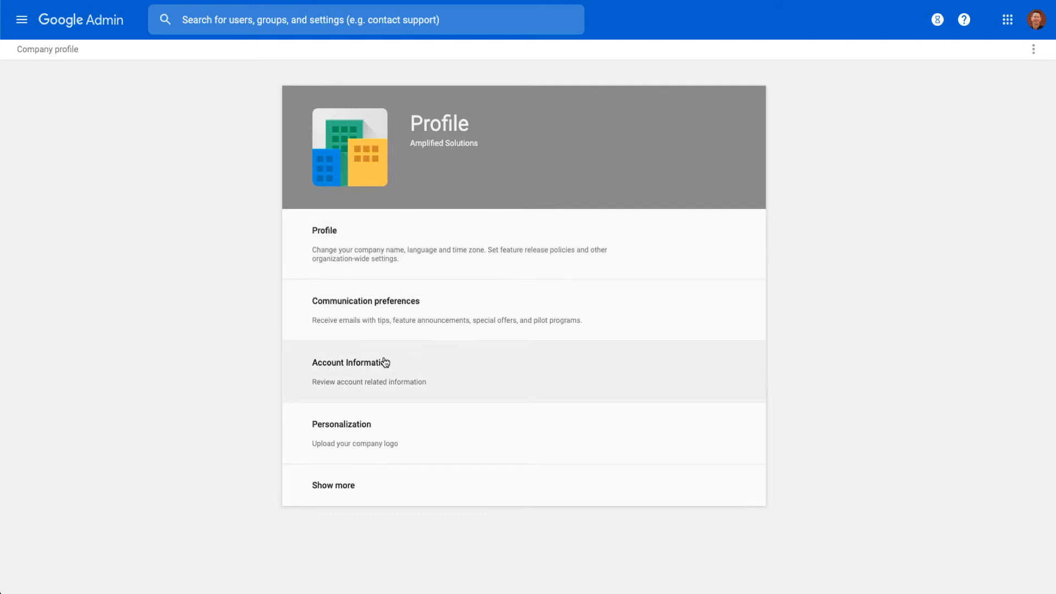
click(384, 306)
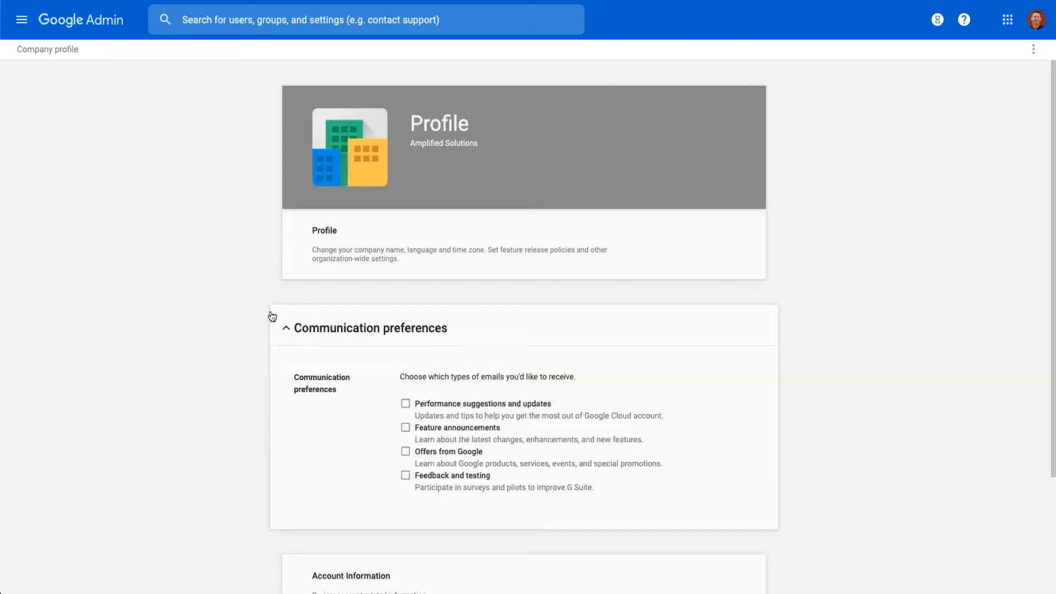
scroll(269, 311, down, 3)
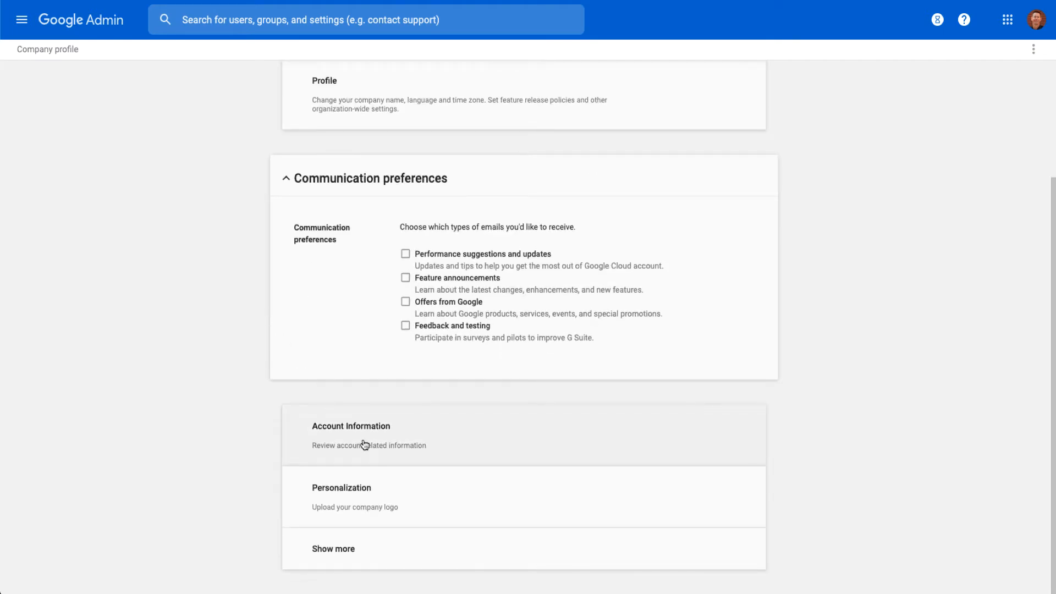
click(364, 445)
scroll(252, 349, down, 1)
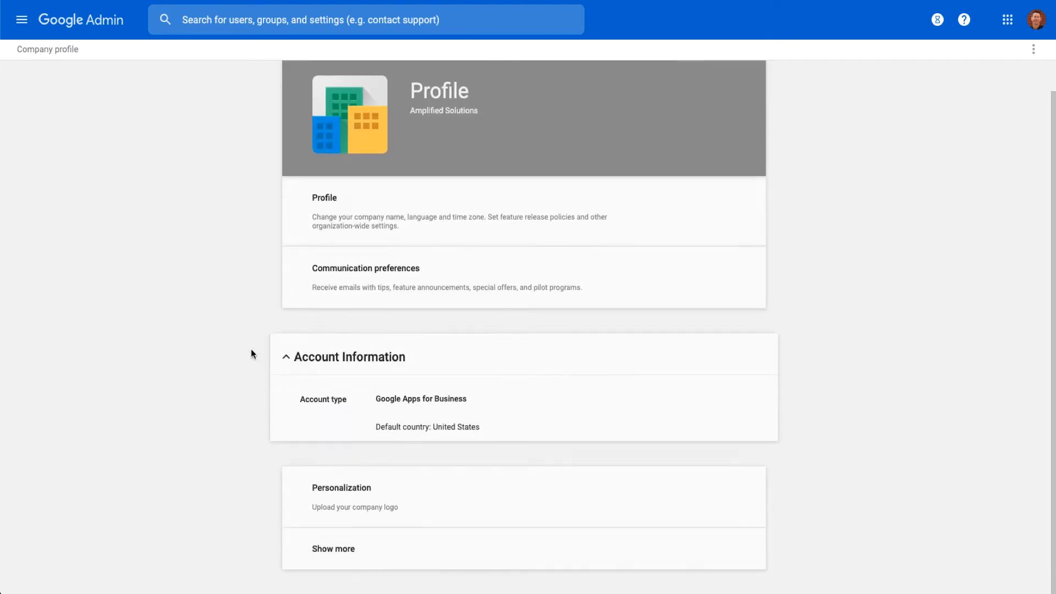
- Expand the company's Profile section and review its contact information, language, time zone, new user features and new products settings
click(336, 243)
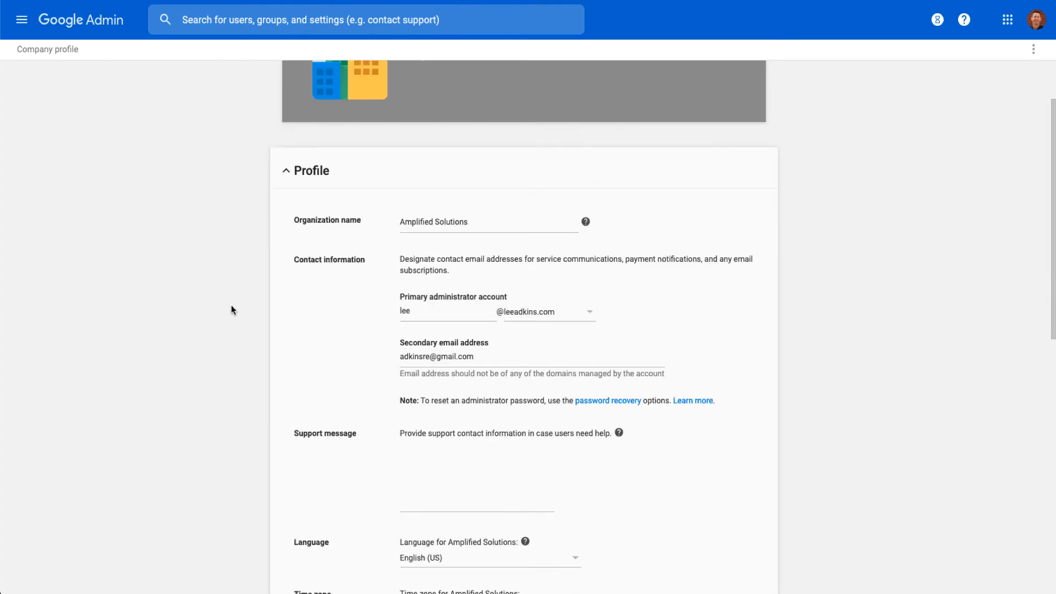
scroll(231, 305, down, 6)
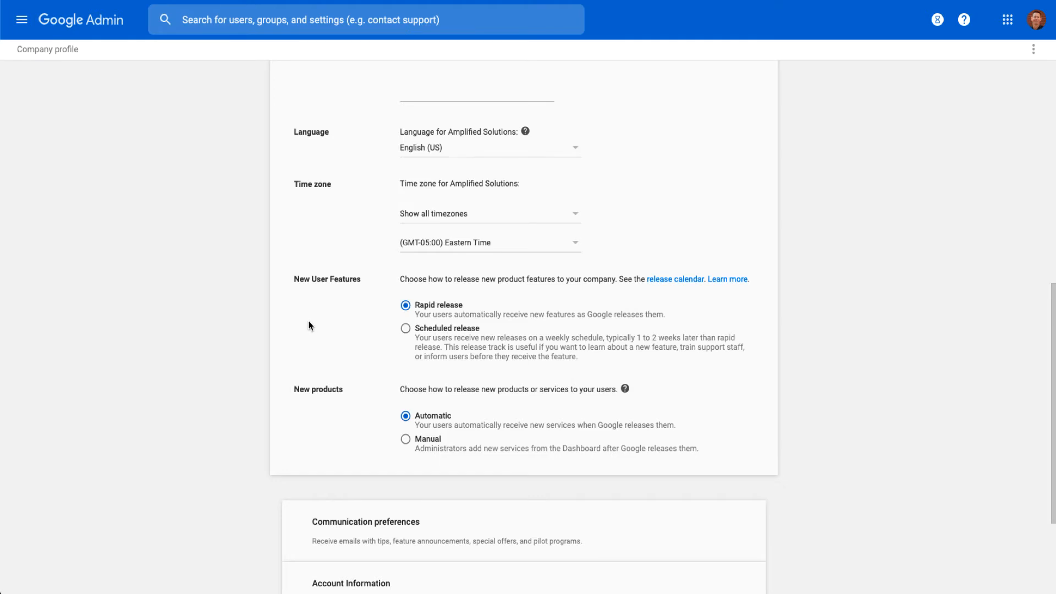
scroll(309, 325, down, 1)
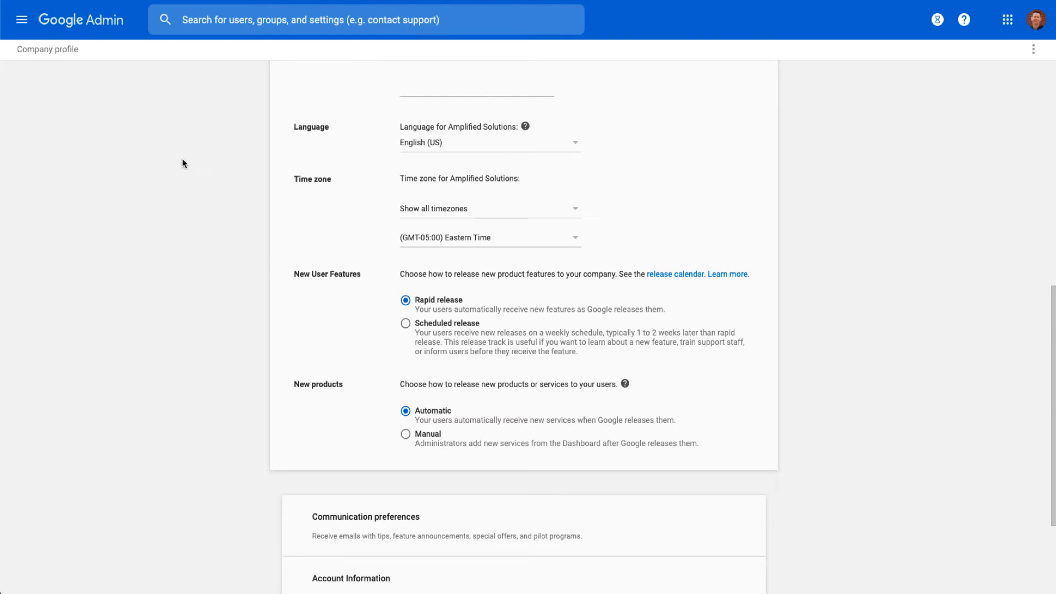
scroll(186, 193, up, 10)
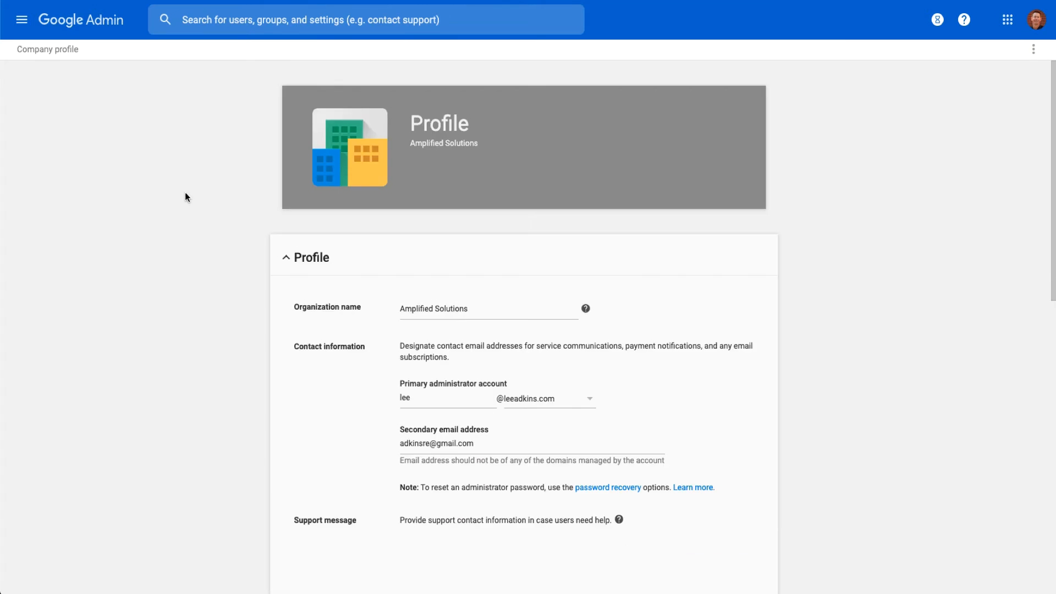
scroll(272, 283, down, 7)
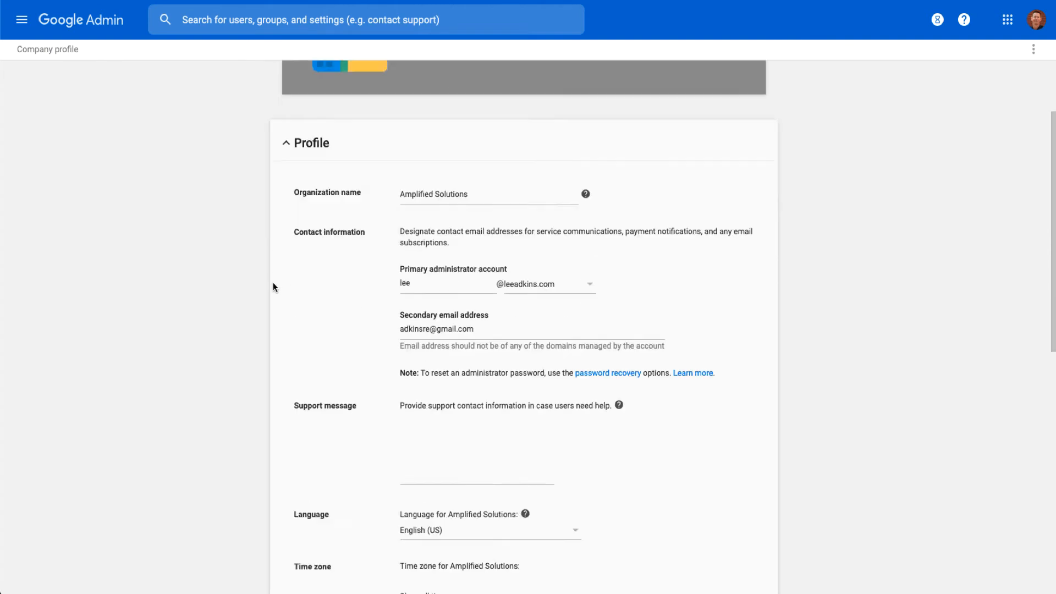
scroll(273, 287, down, 3)
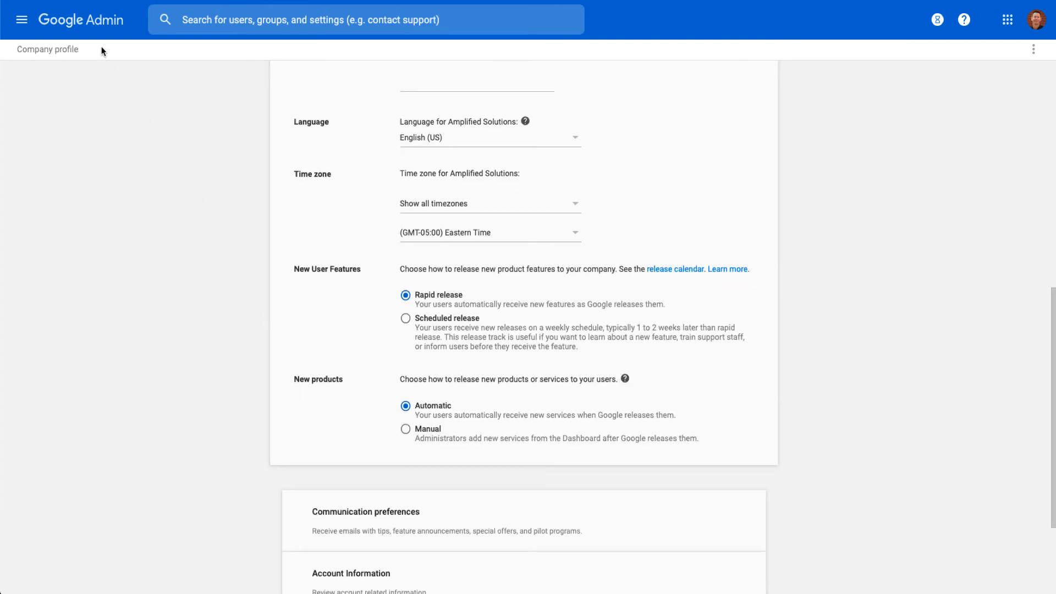
- Open Admin roles from the console home and view the Groups Admin and User Management Admin roles
click(107, 26)
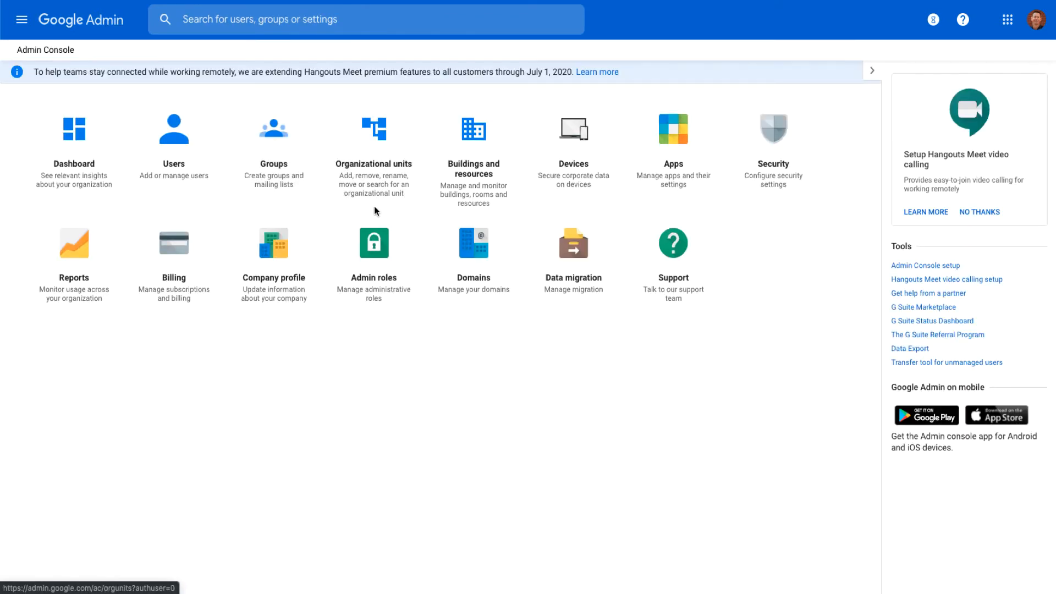
click(375, 246)
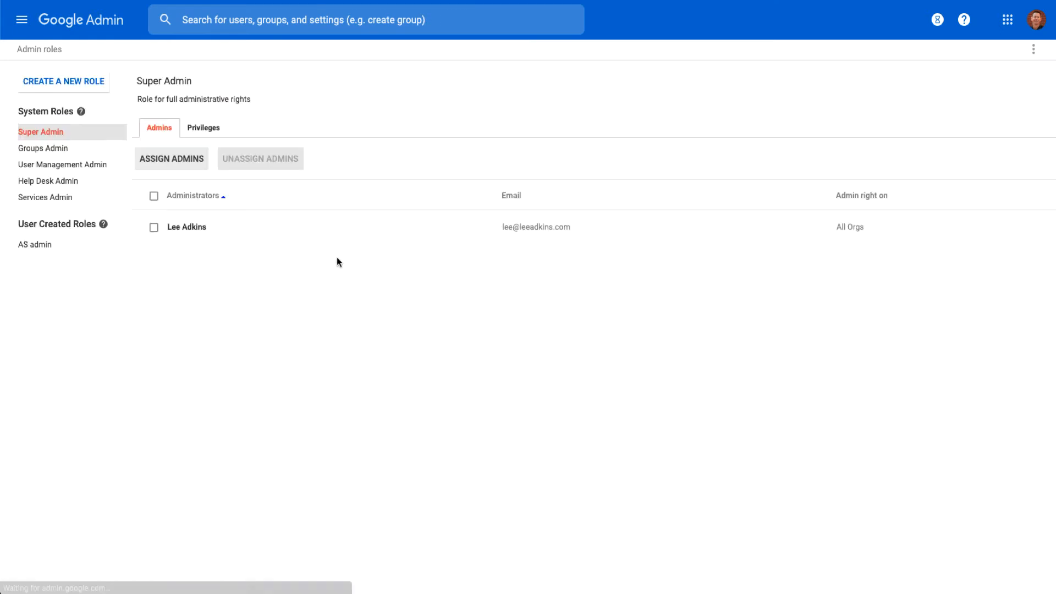
click(57, 147)
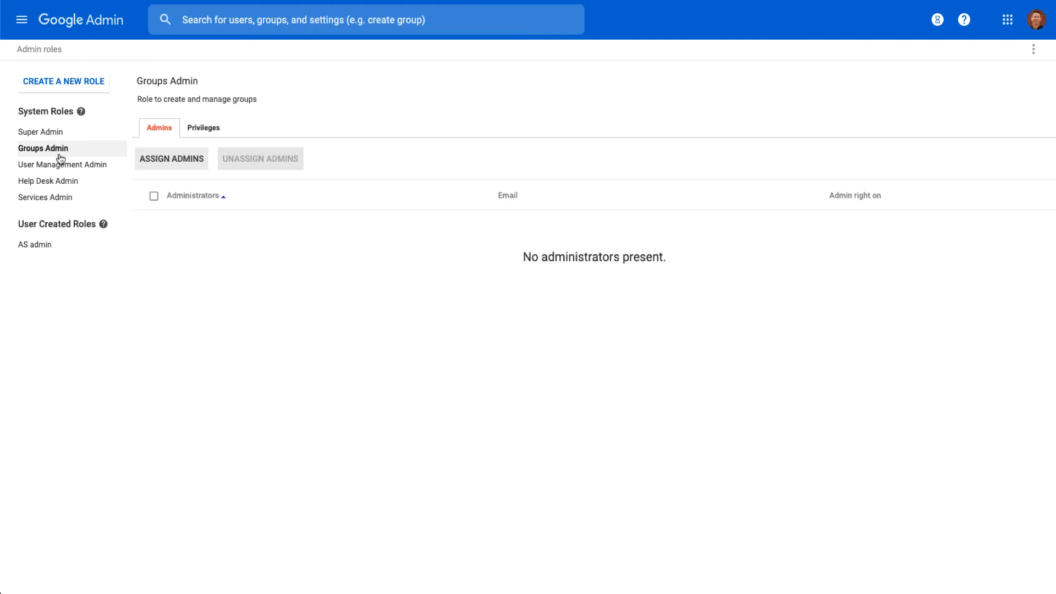
click(71, 168)
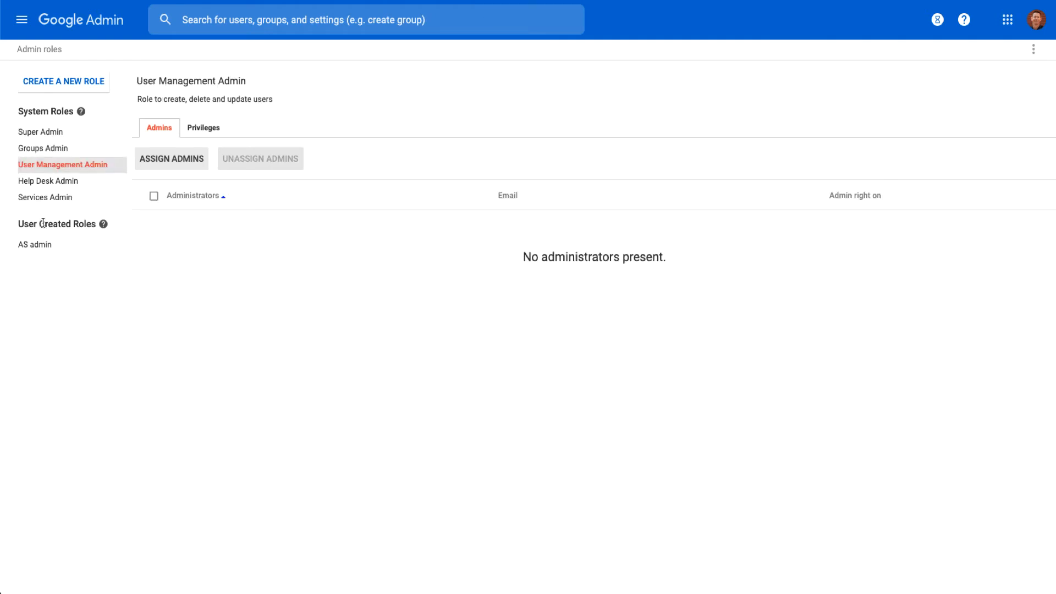
- Open the user-created AS admin role and review its assigned administrators and console privileges, from Organizational Units to Gmail
click(38, 245)
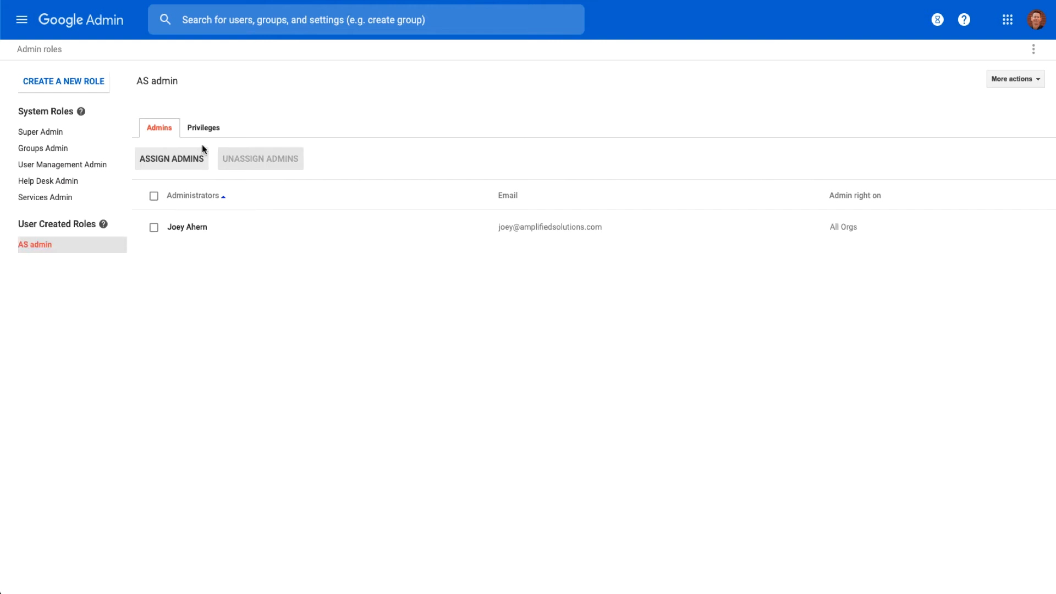
click(198, 129)
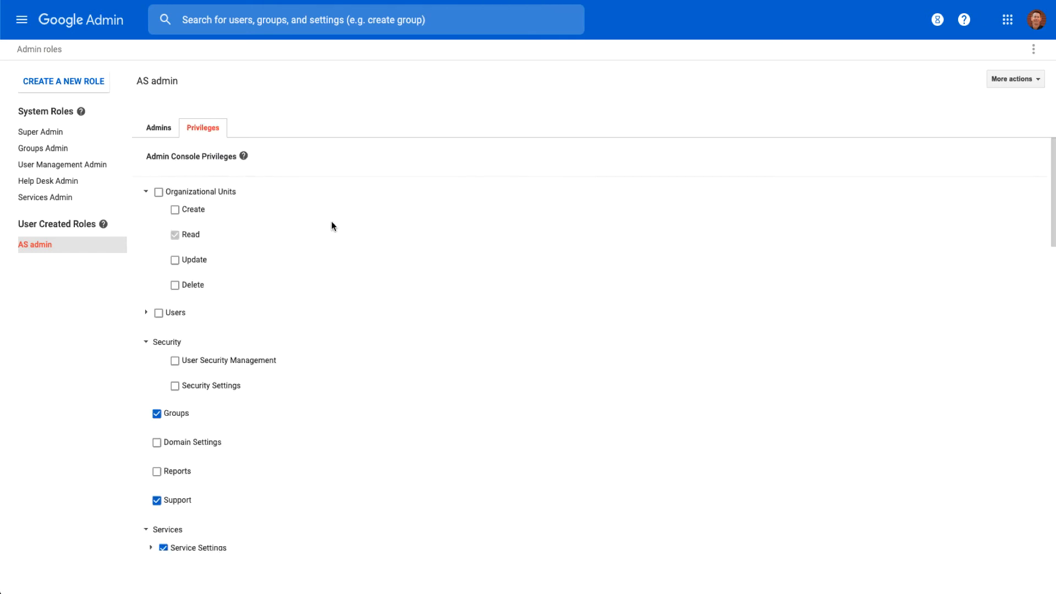
scroll(331, 225, down, 1)
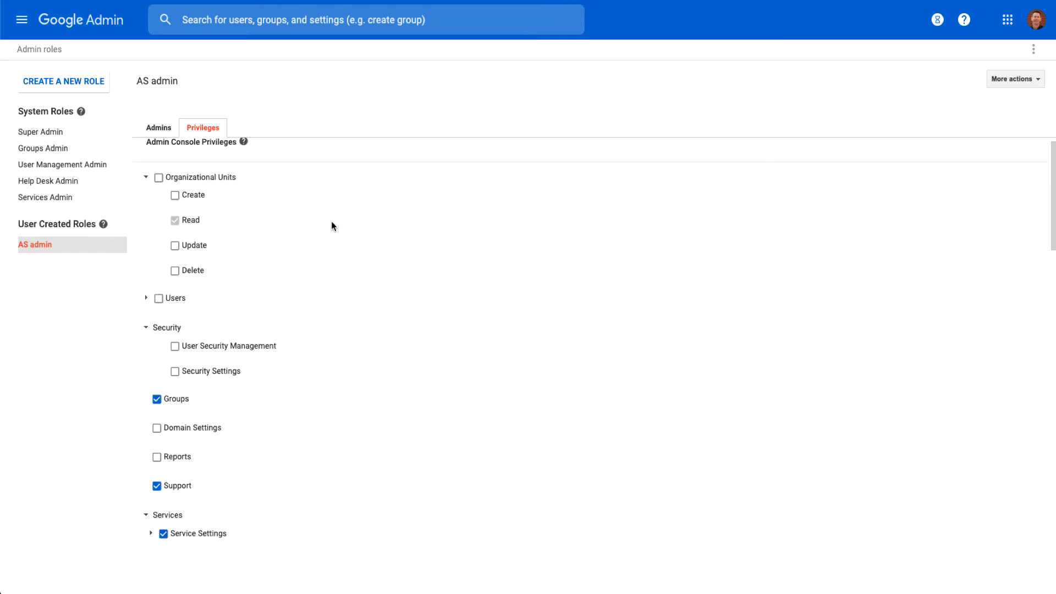
scroll(332, 225, down, 5)
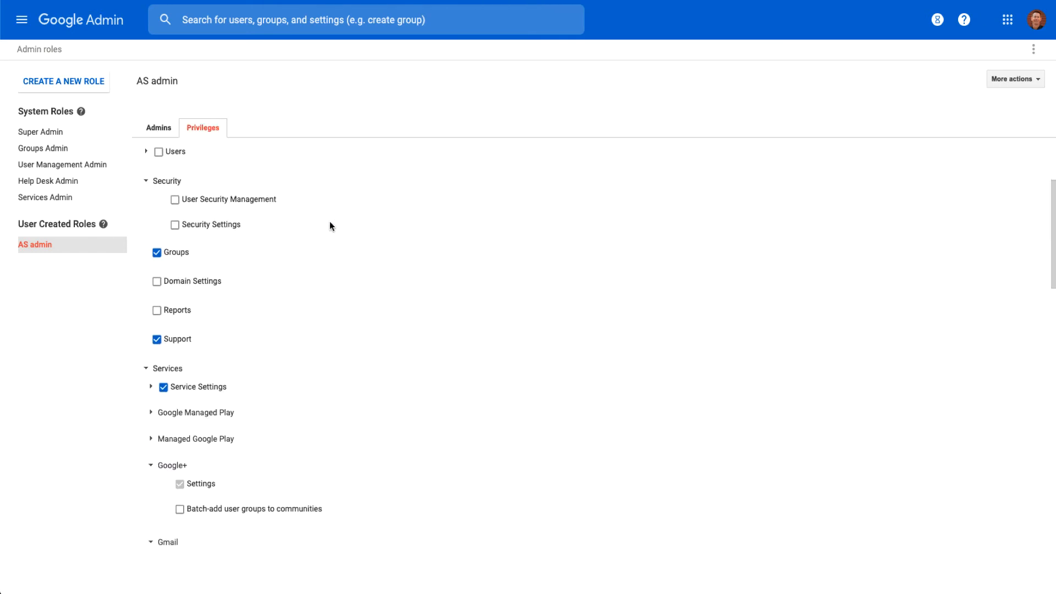
scroll(330, 282, down, 5)
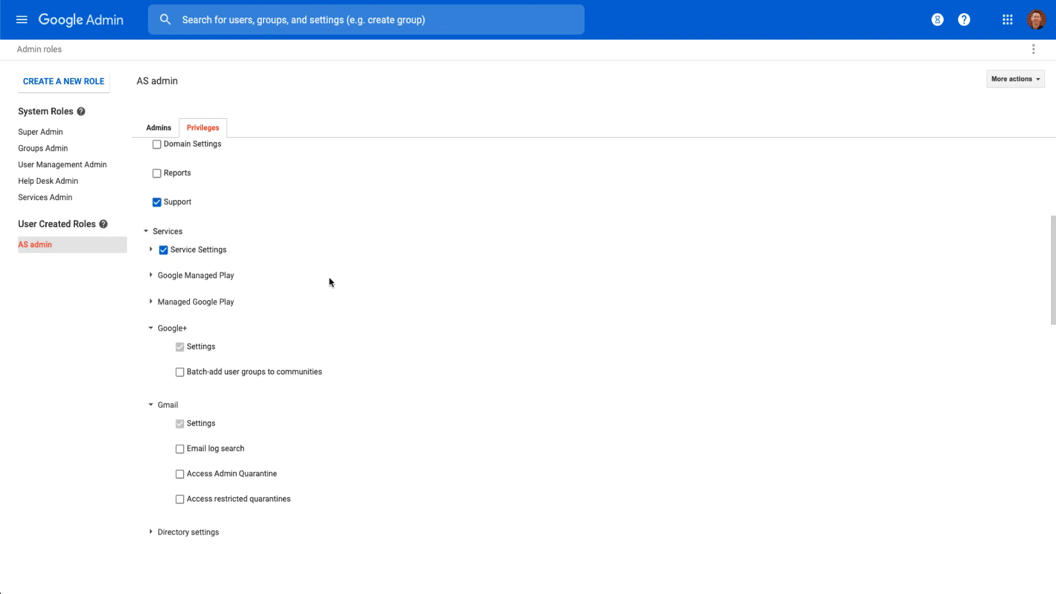
scroll(329, 282, up, 10)
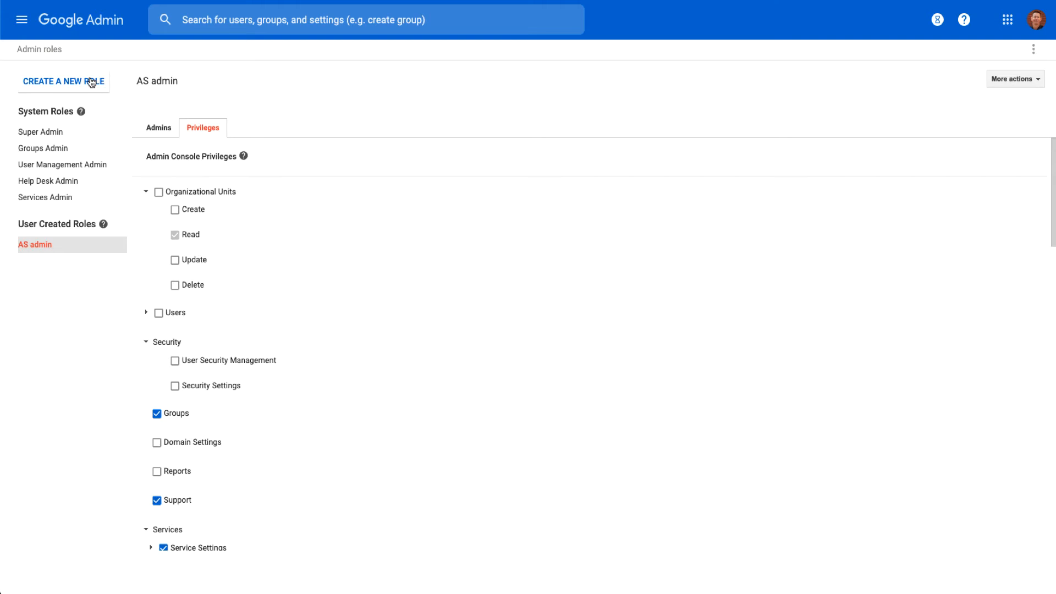
- Open Domains from the console home, view the Manage domains list with its option to add a domain, and return home
click(105, 23)
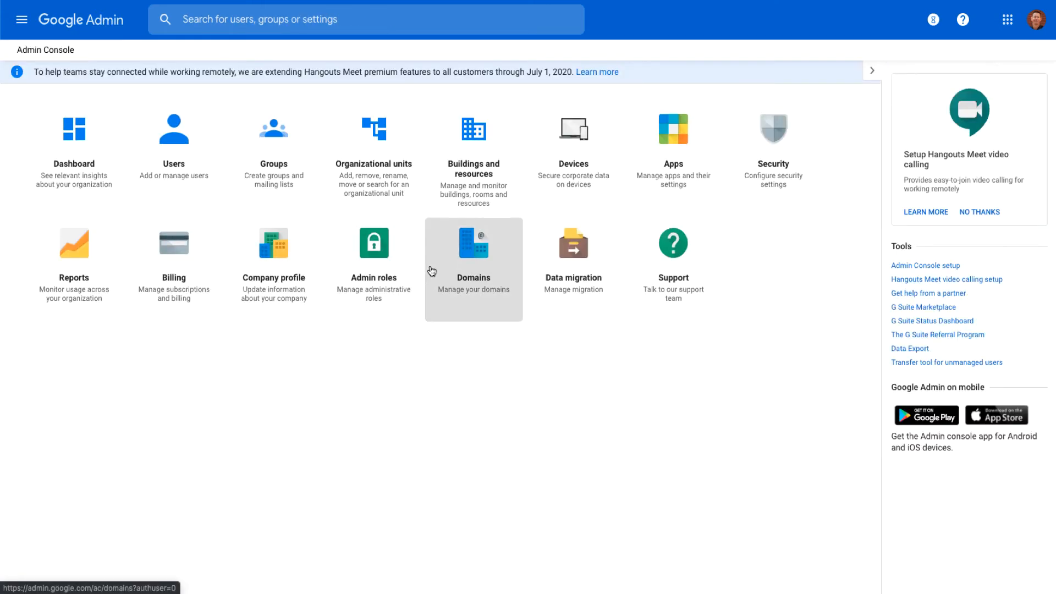
click(473, 259)
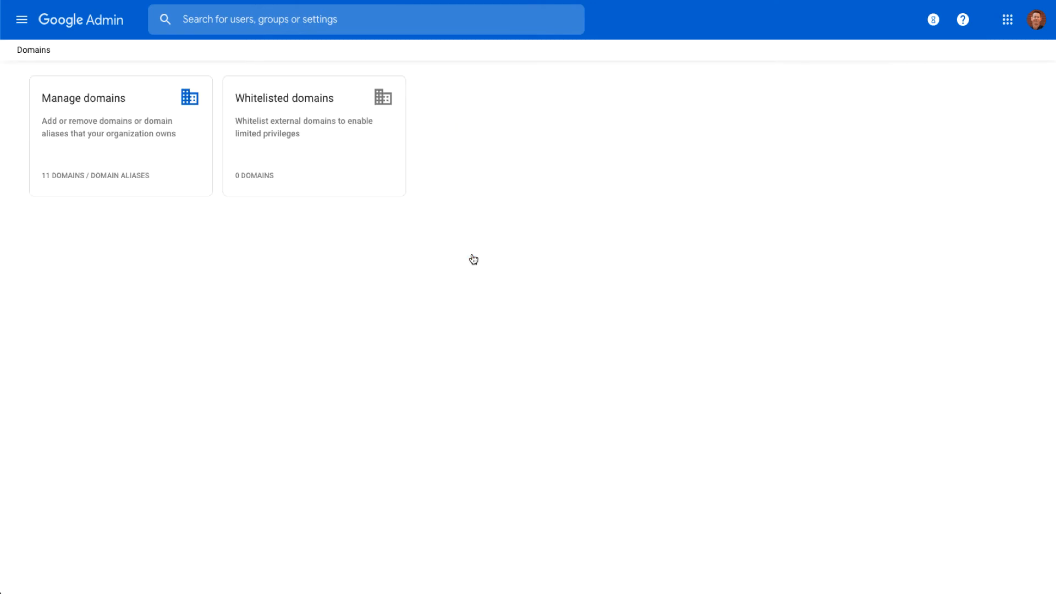
click(121, 147)
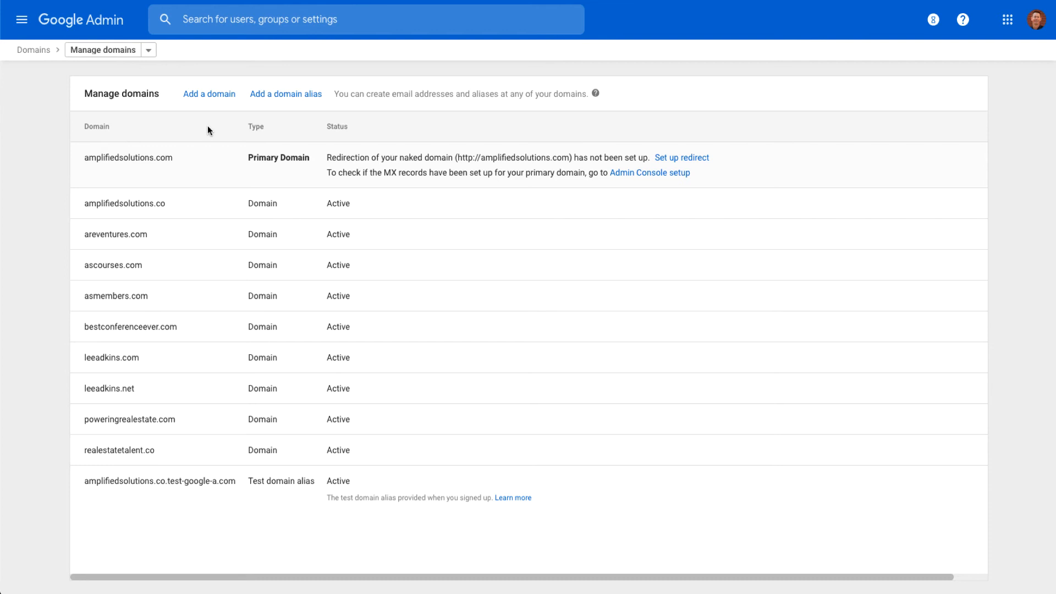
click(208, 95)
click(22, 20)
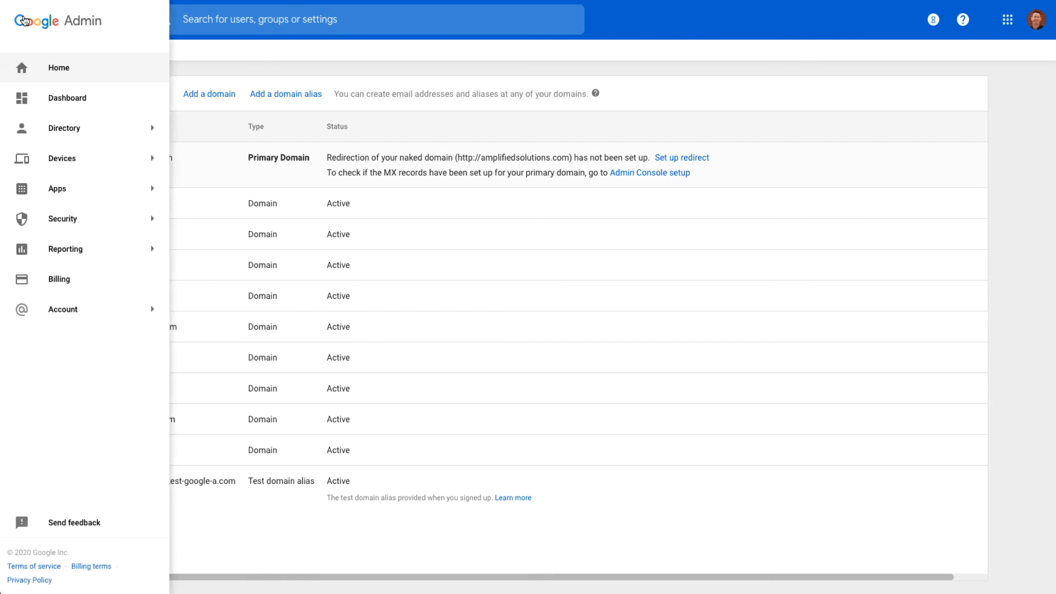
click(78, 24)
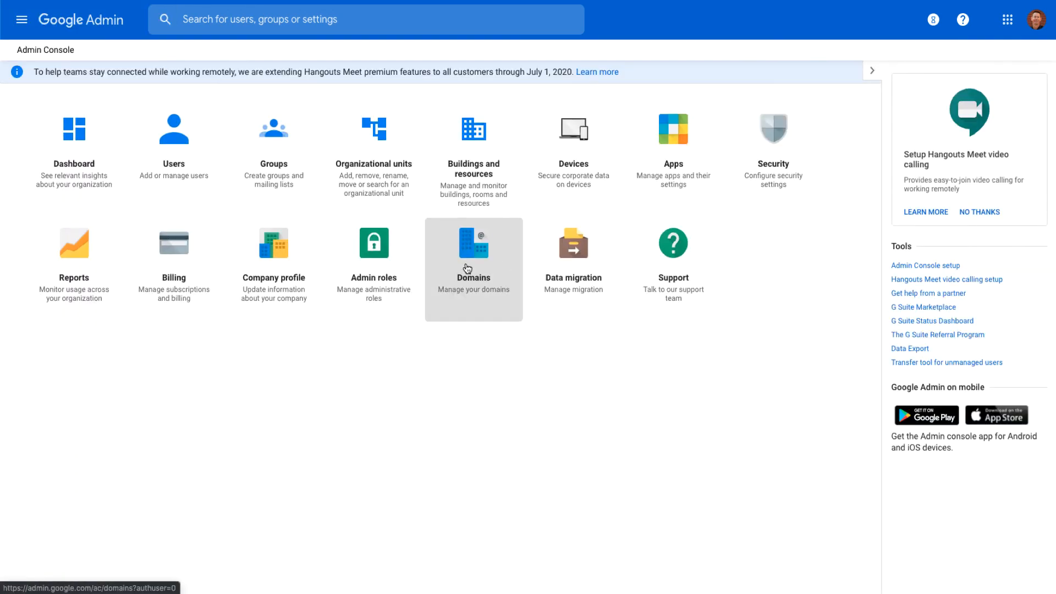
- Open Data migration, view the option to set it up, and return to the console home
click(591, 252)
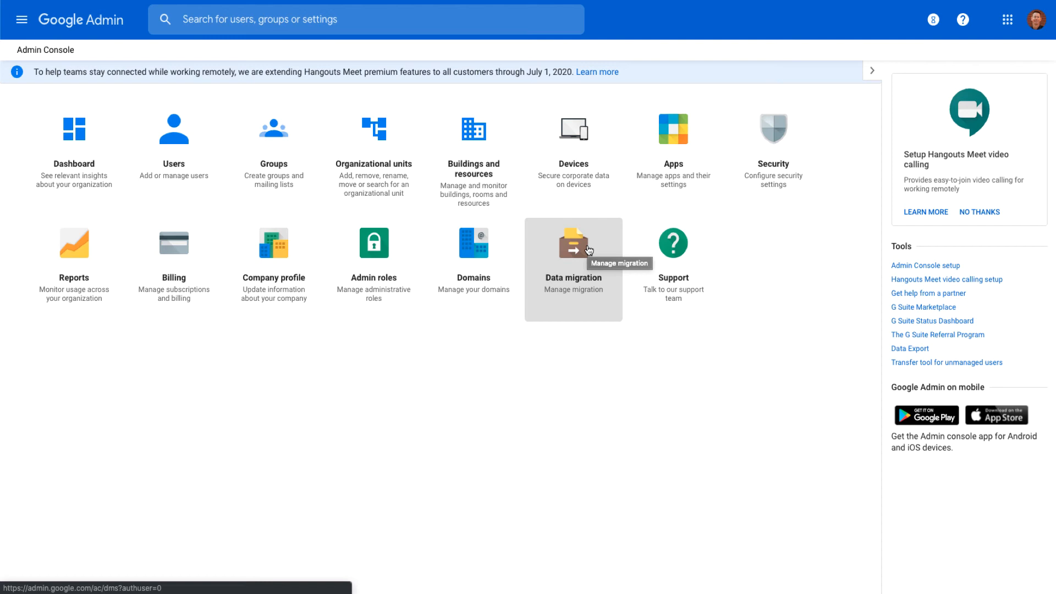
click(589, 250)
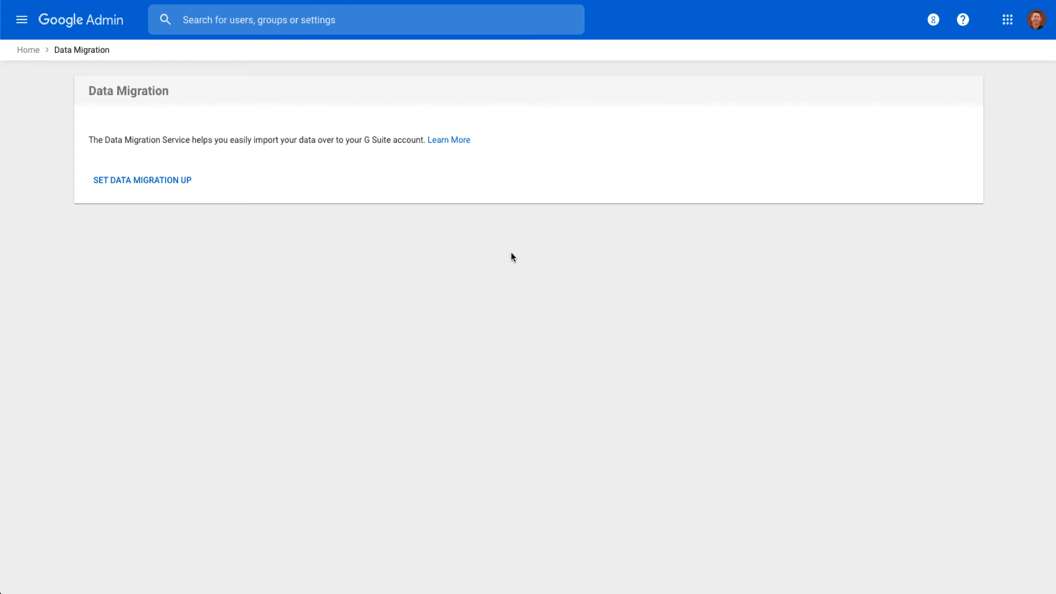
click(159, 178)
click(116, 26)
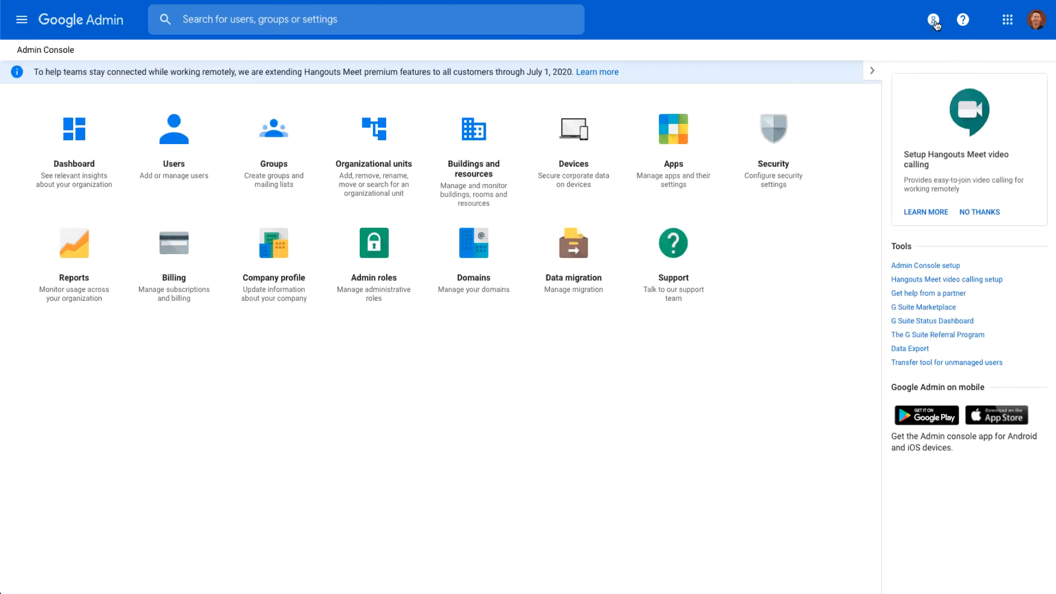
- Open the help assistant, view its suggested articles and contact support option, and close it
click(963, 22)
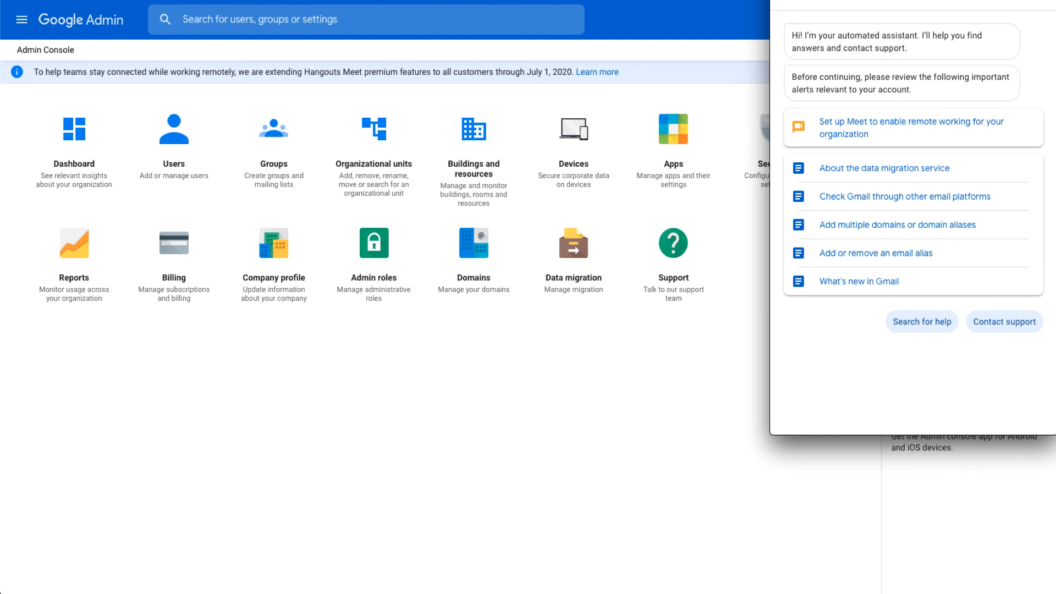
click(777, 0)
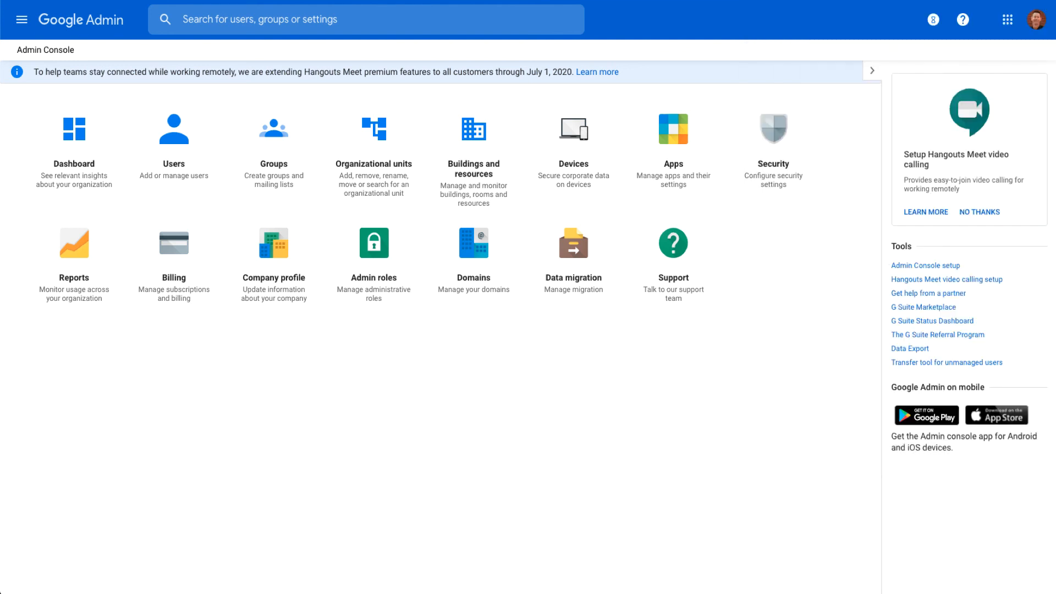
- View the list of available Google apps and the Google Account options, closing each one after viewing
click(1006, 20)
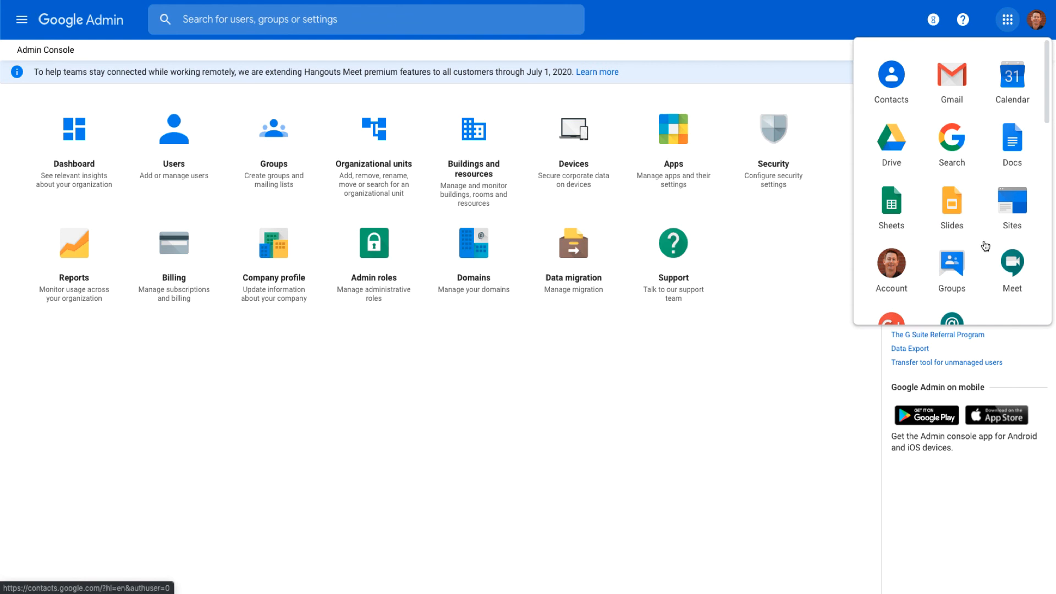
drag(960, 258, 1011, 197)
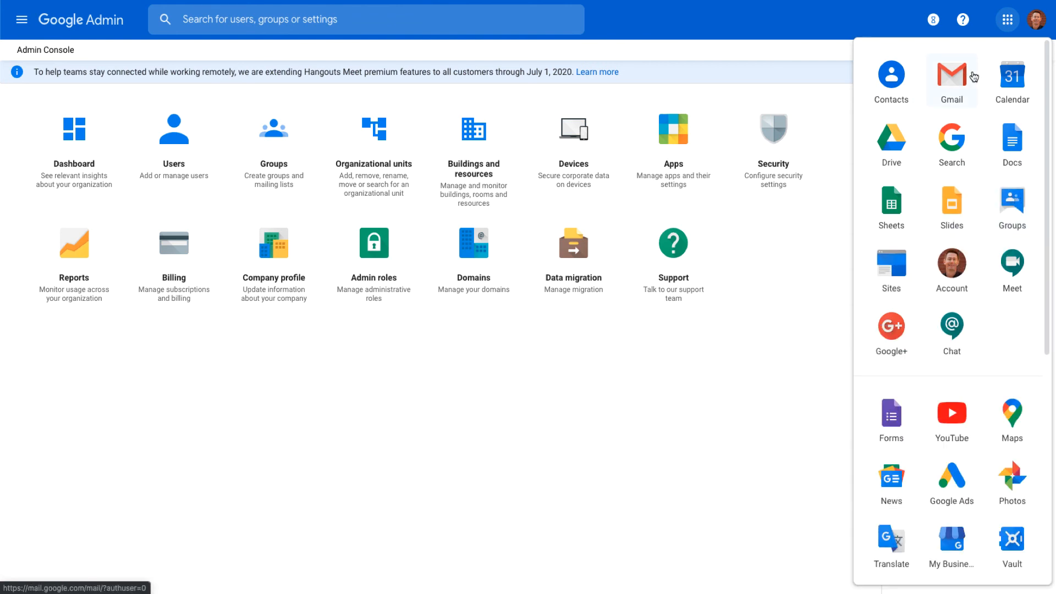
click(1007, 22)
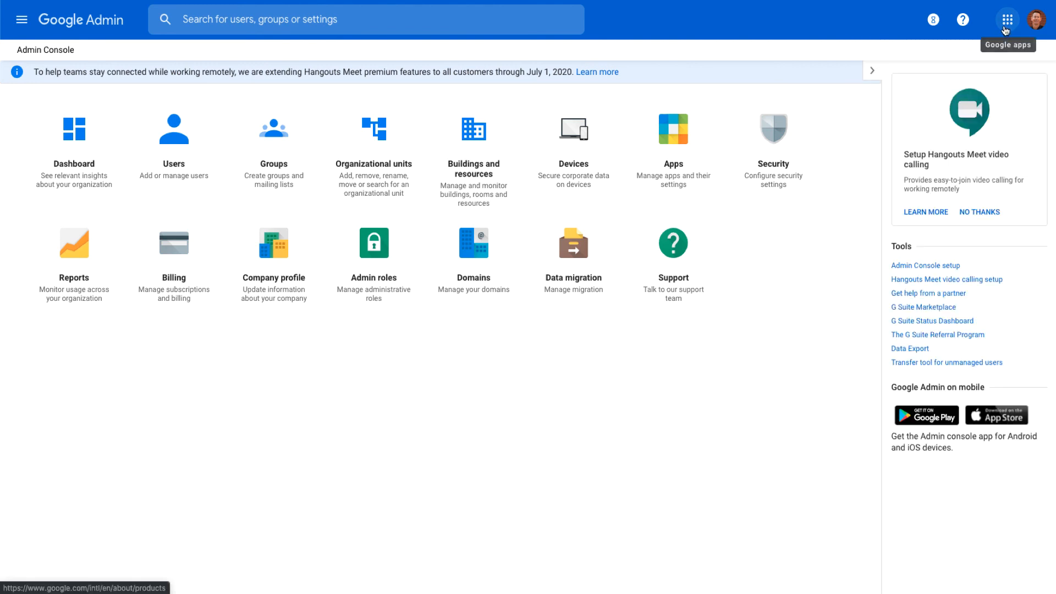
click(1037, 21)
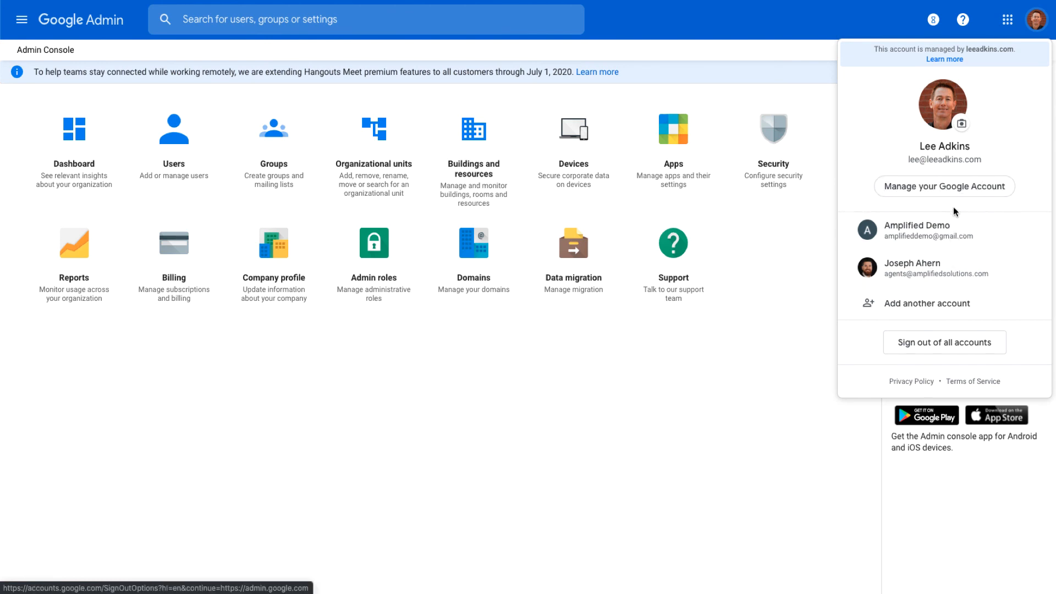
click(1038, 28)
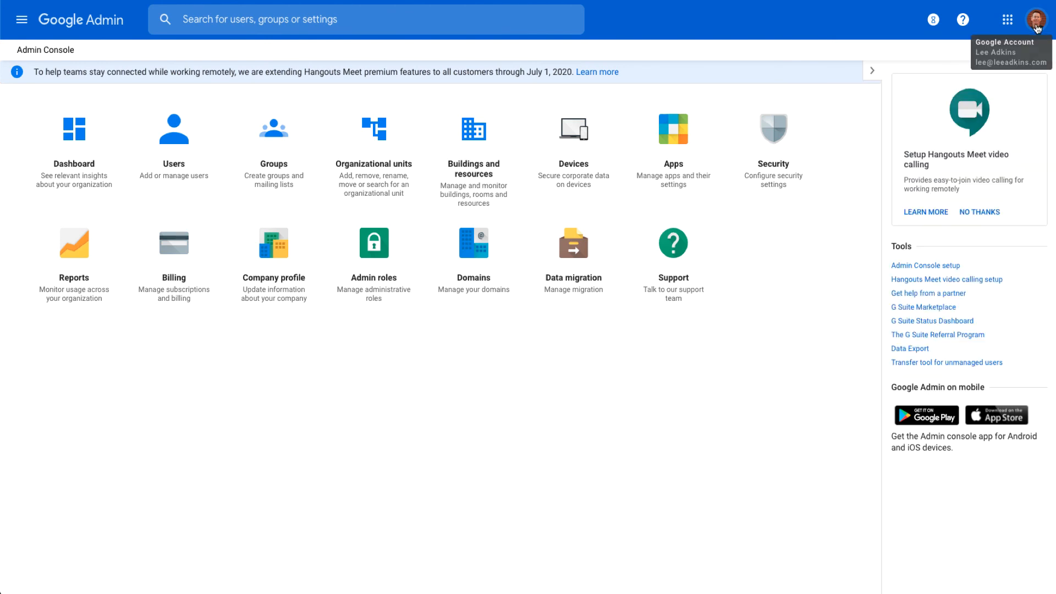